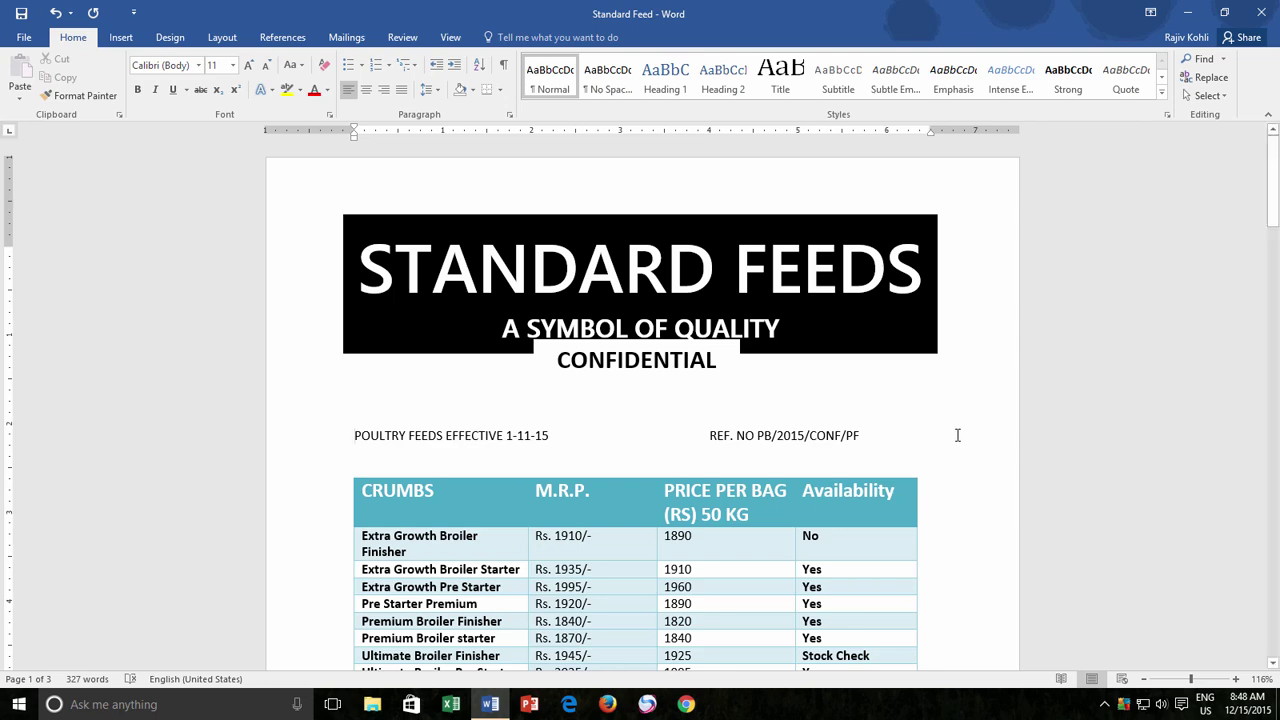
# - Scroll down past the Standard Feeds price table to the Terms & Conditions list
pyautogui.scroll(-3, 958, 437)
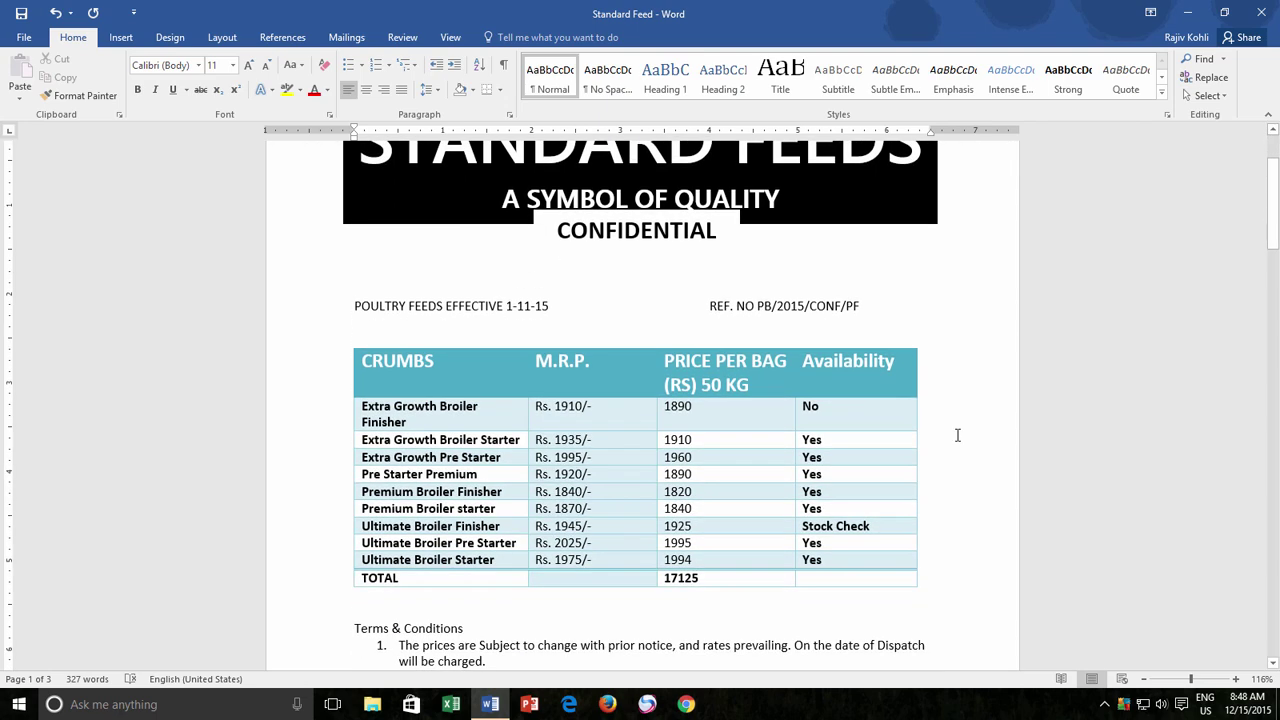
pyautogui.scroll(-2, 960, 430)
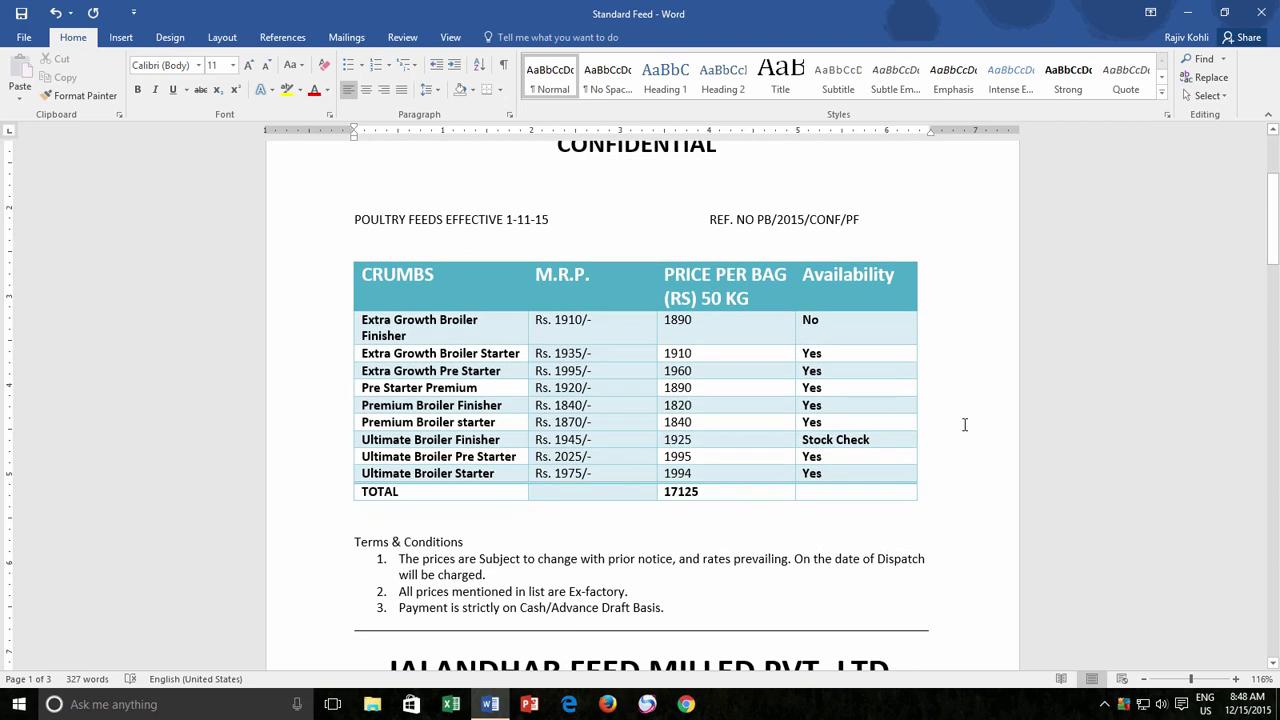
pyautogui.scroll(-3, 965, 425)
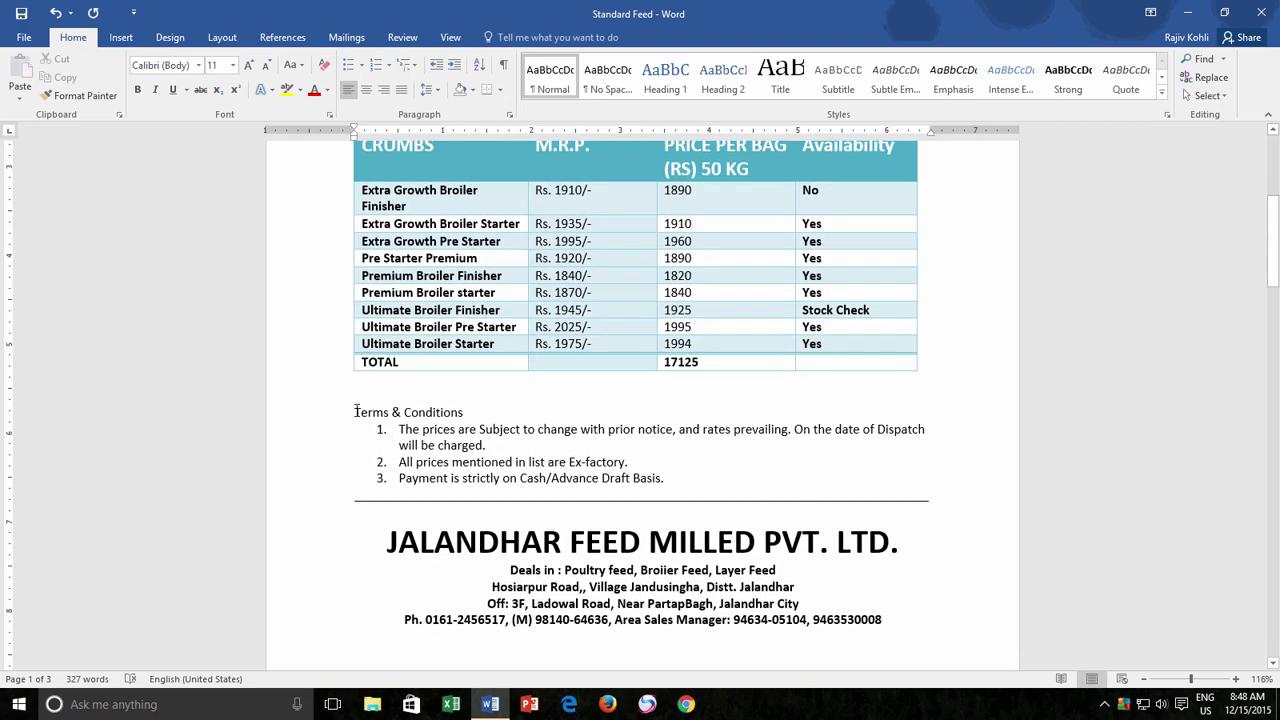
# - Drag-select the Terms & Conditions heading through the third numbered term
pyautogui.moveTo(356, 412); pyautogui.dragTo(515, 480)
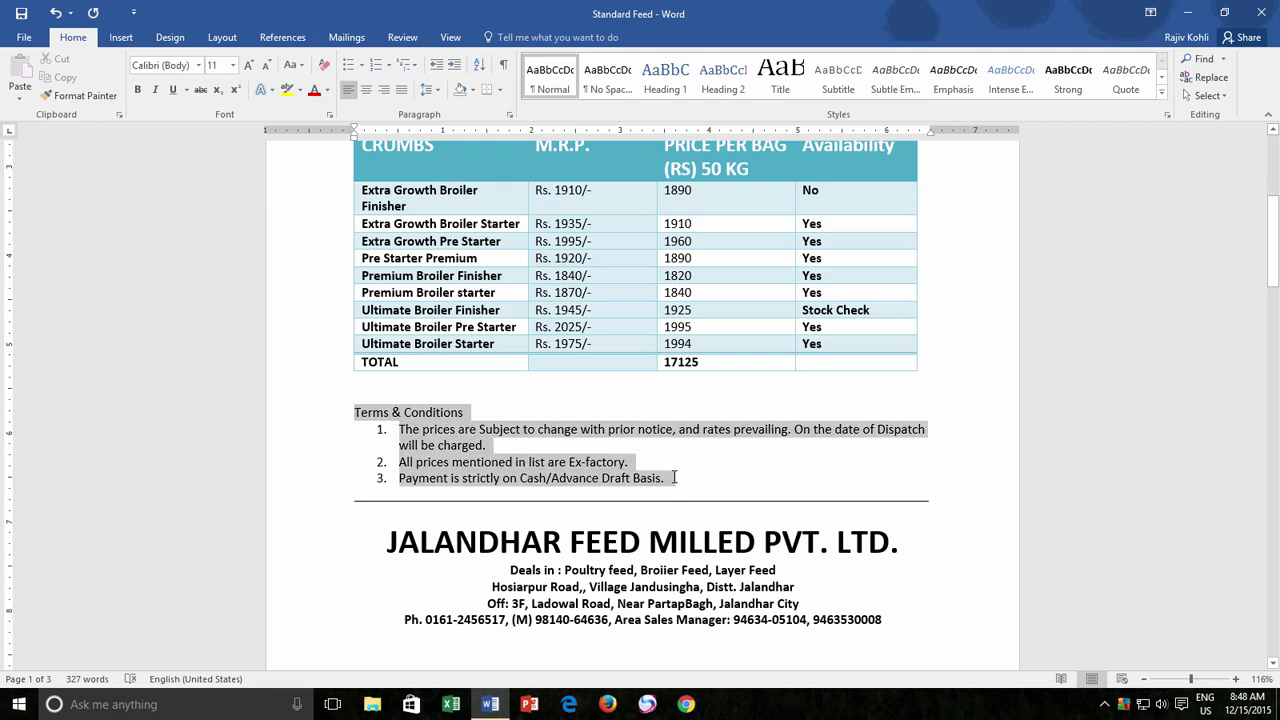
pyautogui.click(485, 414)
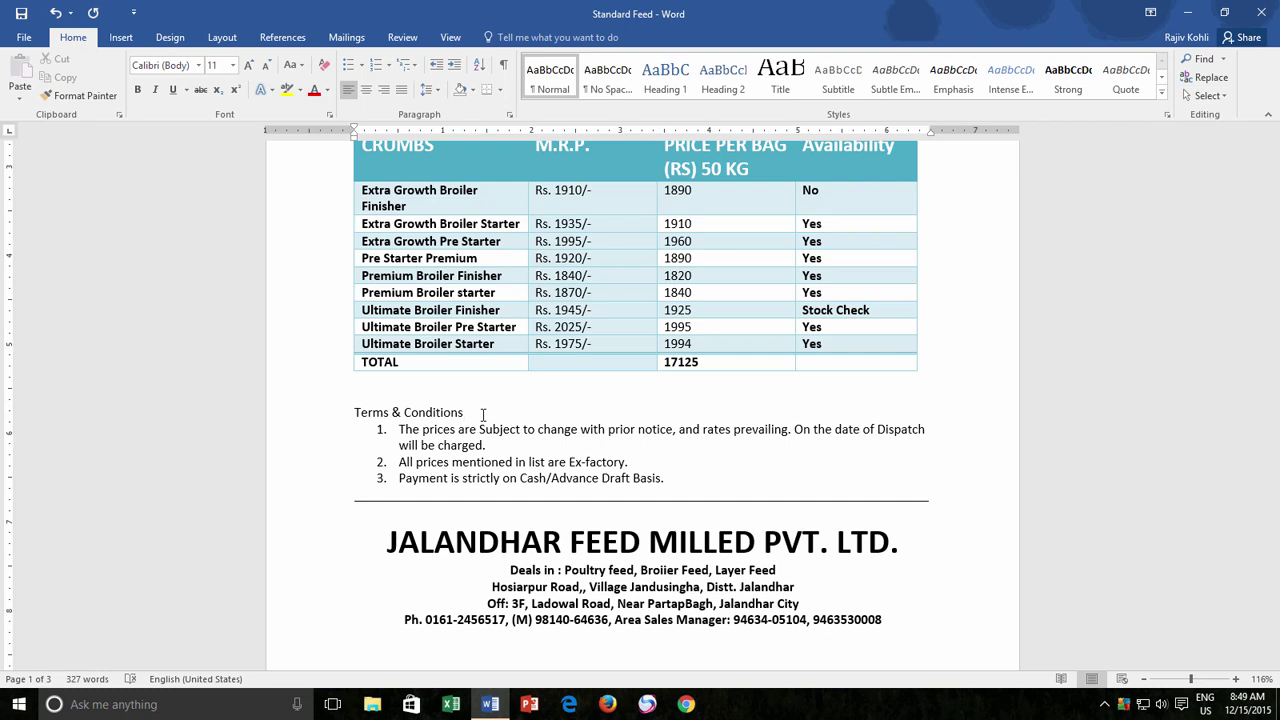
pyautogui.moveTo(352, 410); pyautogui.dragTo(668, 480)
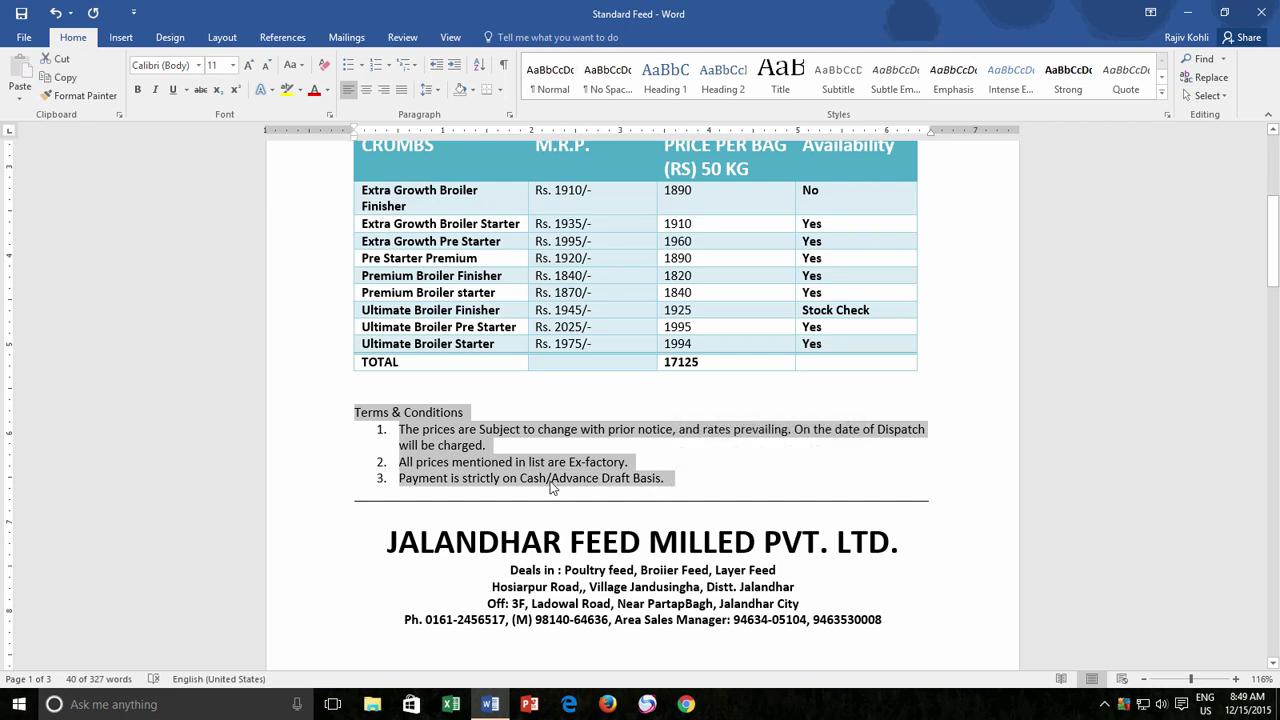
# - Apply the Hidden font effect to the selected Terms & Conditions text
pyautogui.rightClick(450, 438)
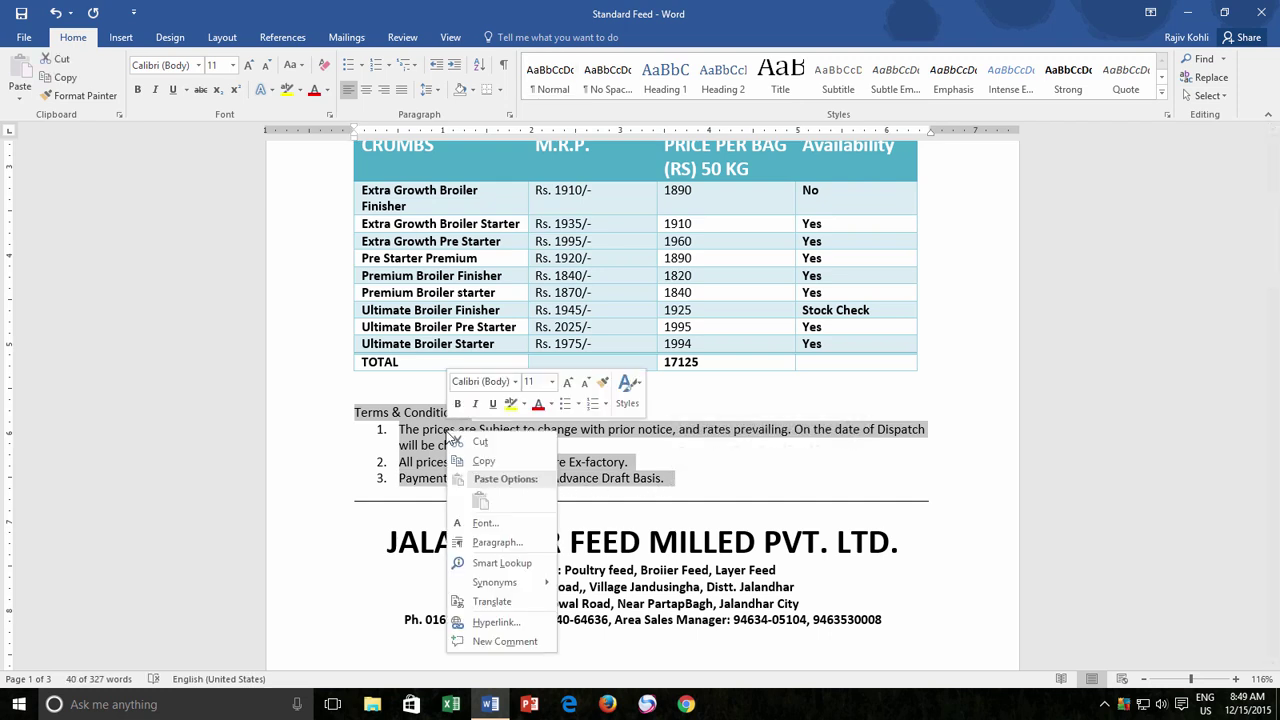
pyautogui.click(486, 523)
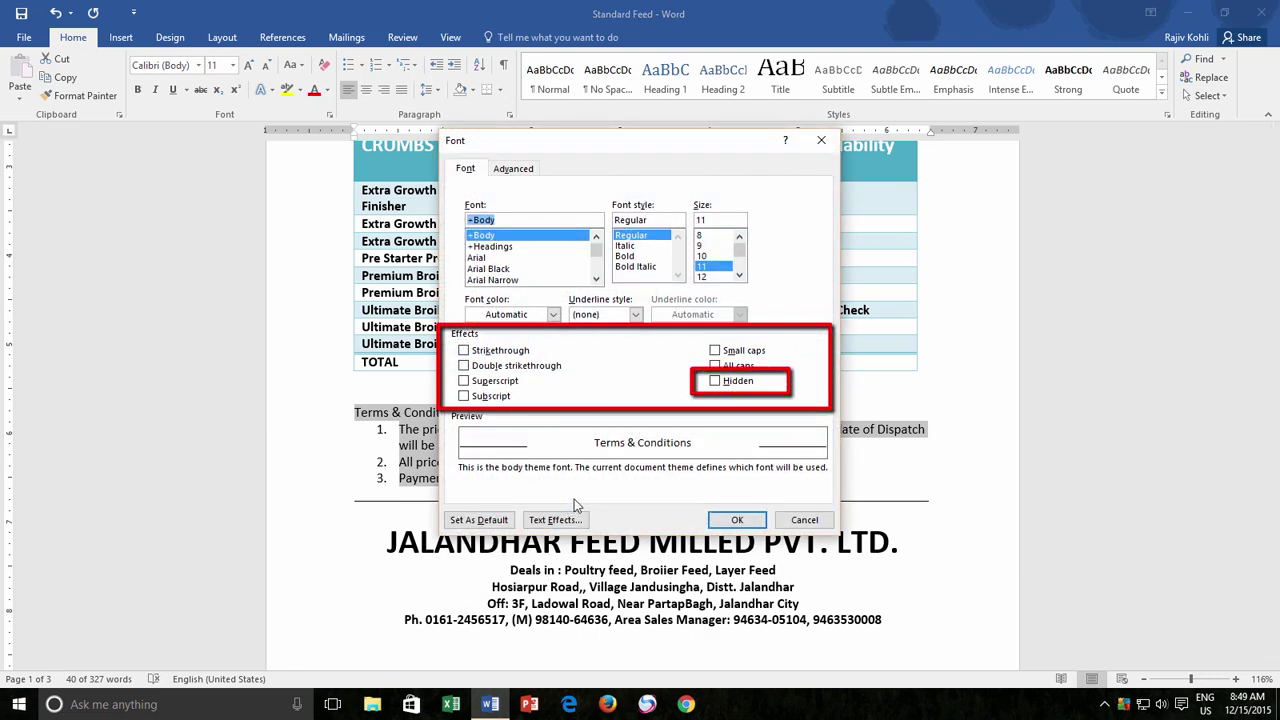
pyautogui.click(714, 381)
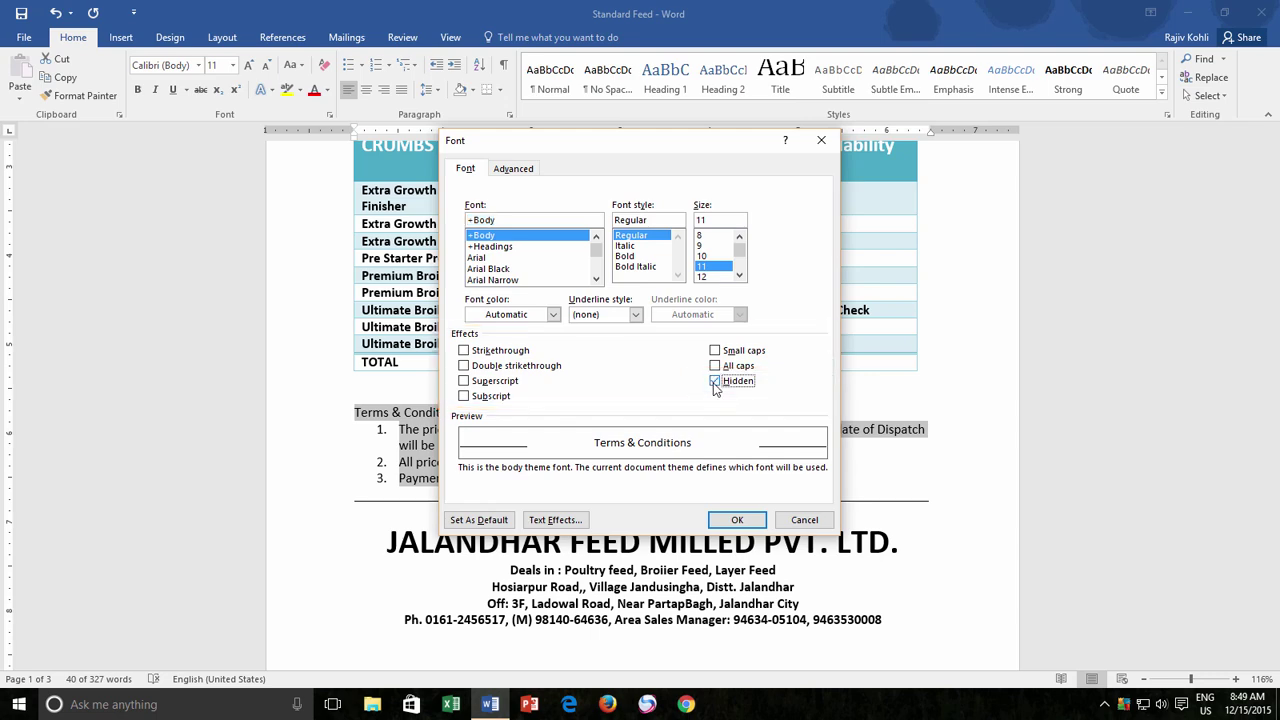
pyautogui.click(733, 520)
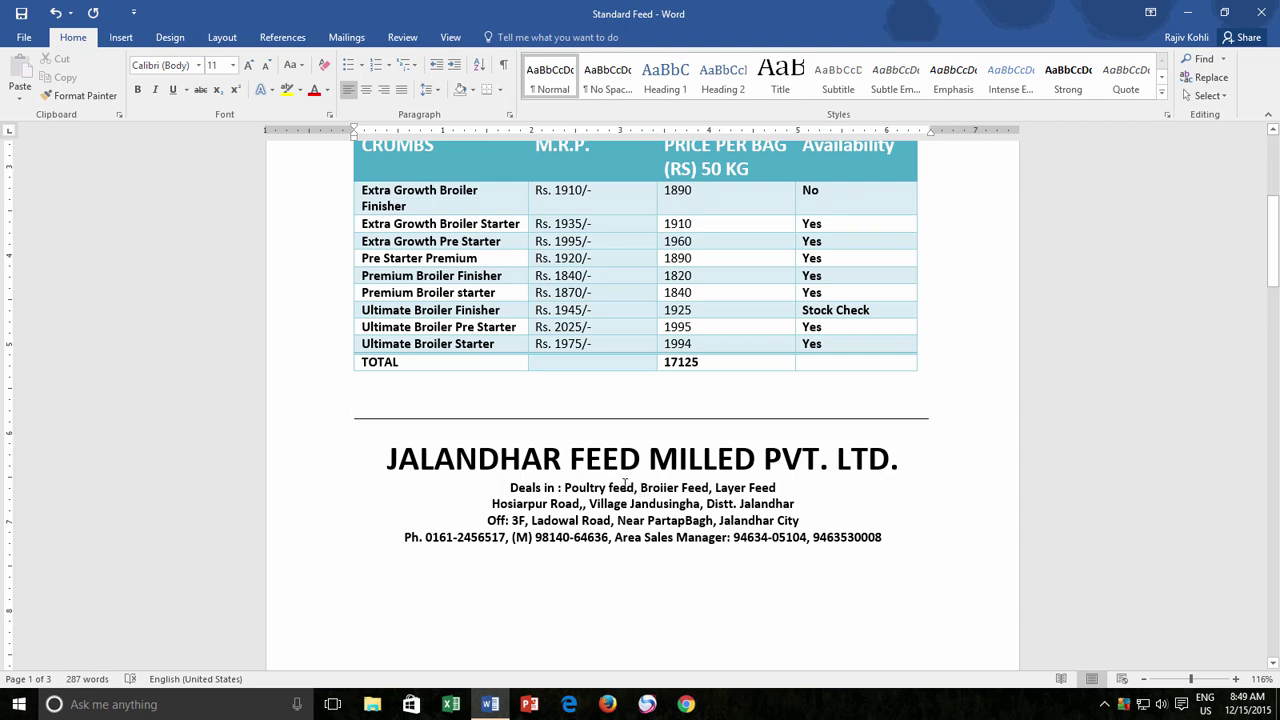
pyautogui.click(25, 38)
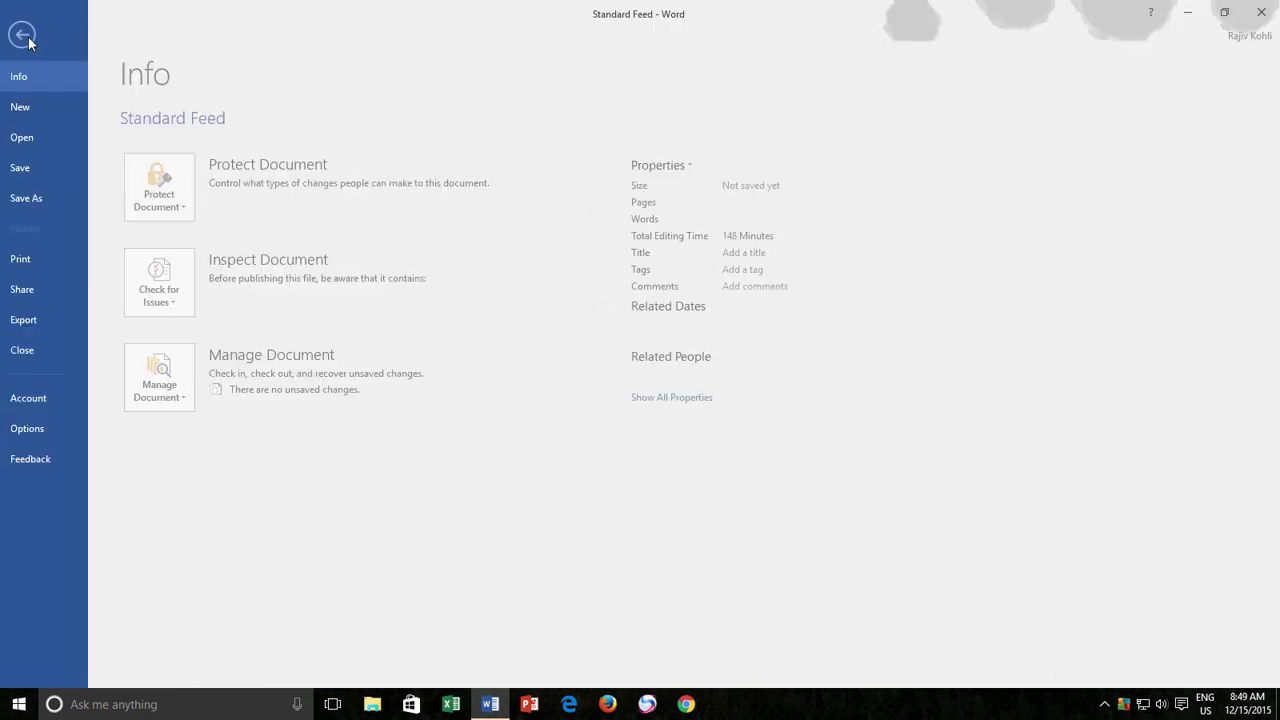
pyautogui.click(48, 258)
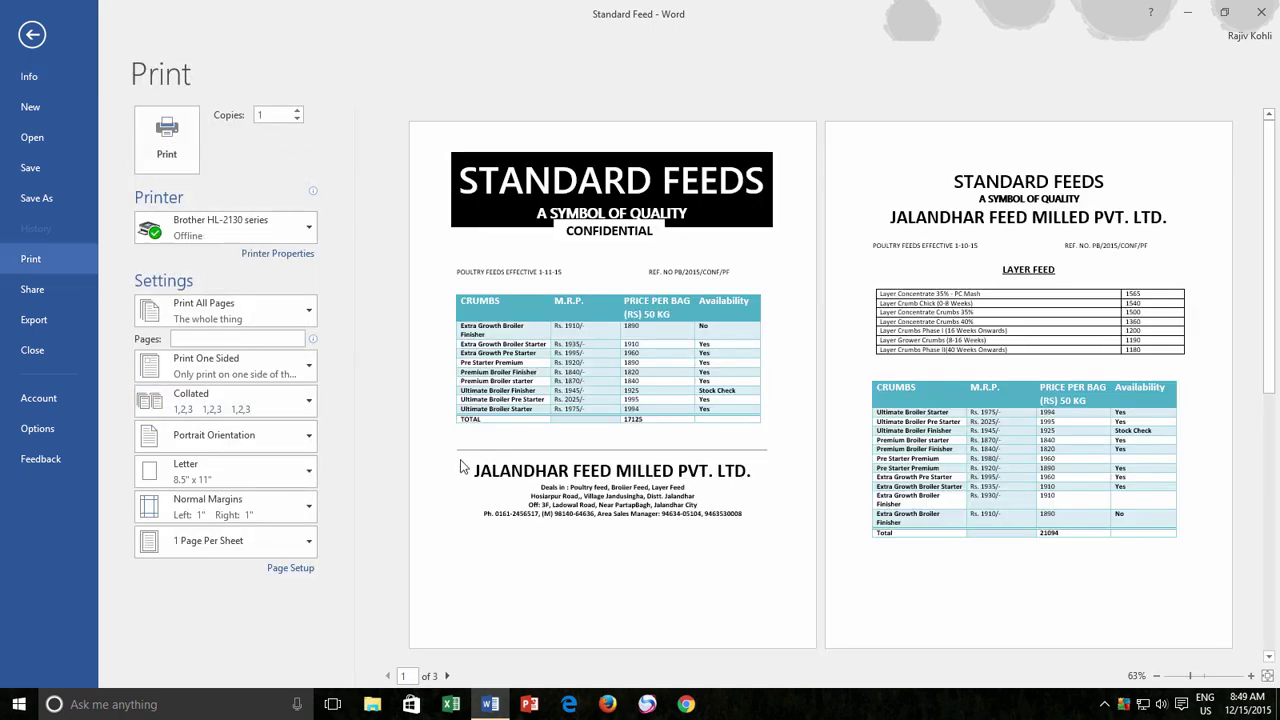
pyautogui.click(1205, 677)
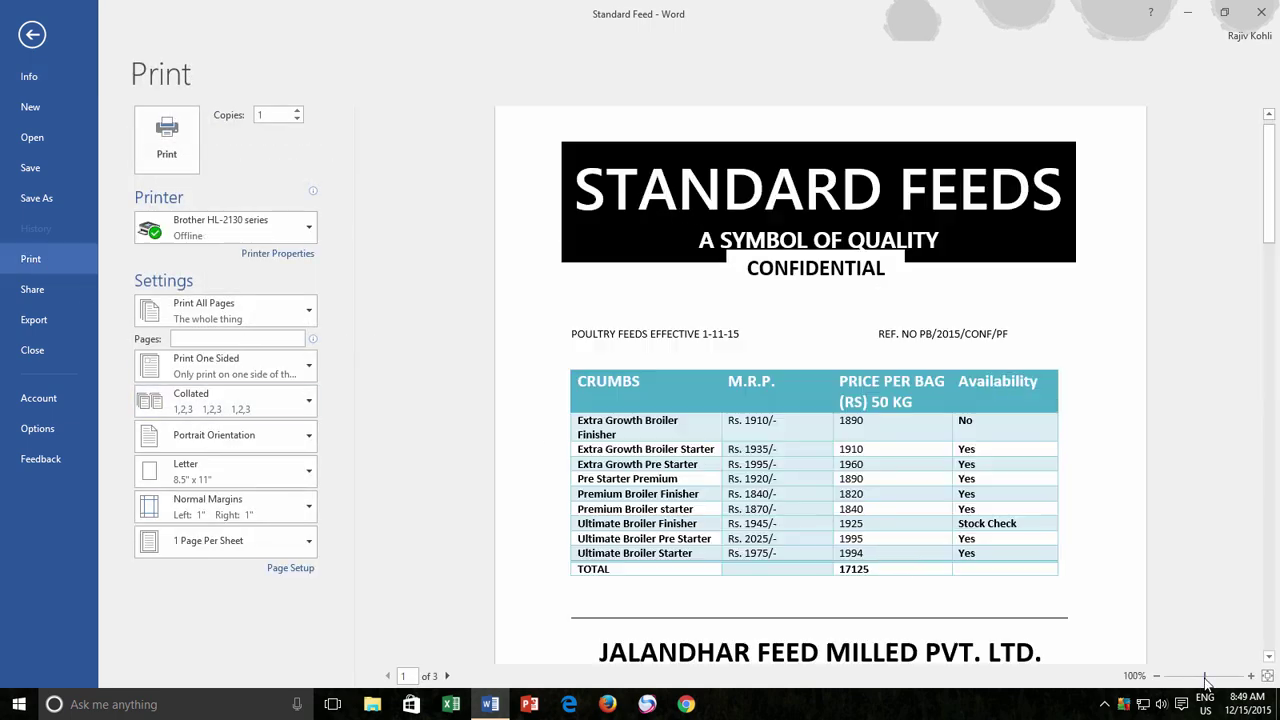
pyautogui.scroll(-3, 1076, 600)
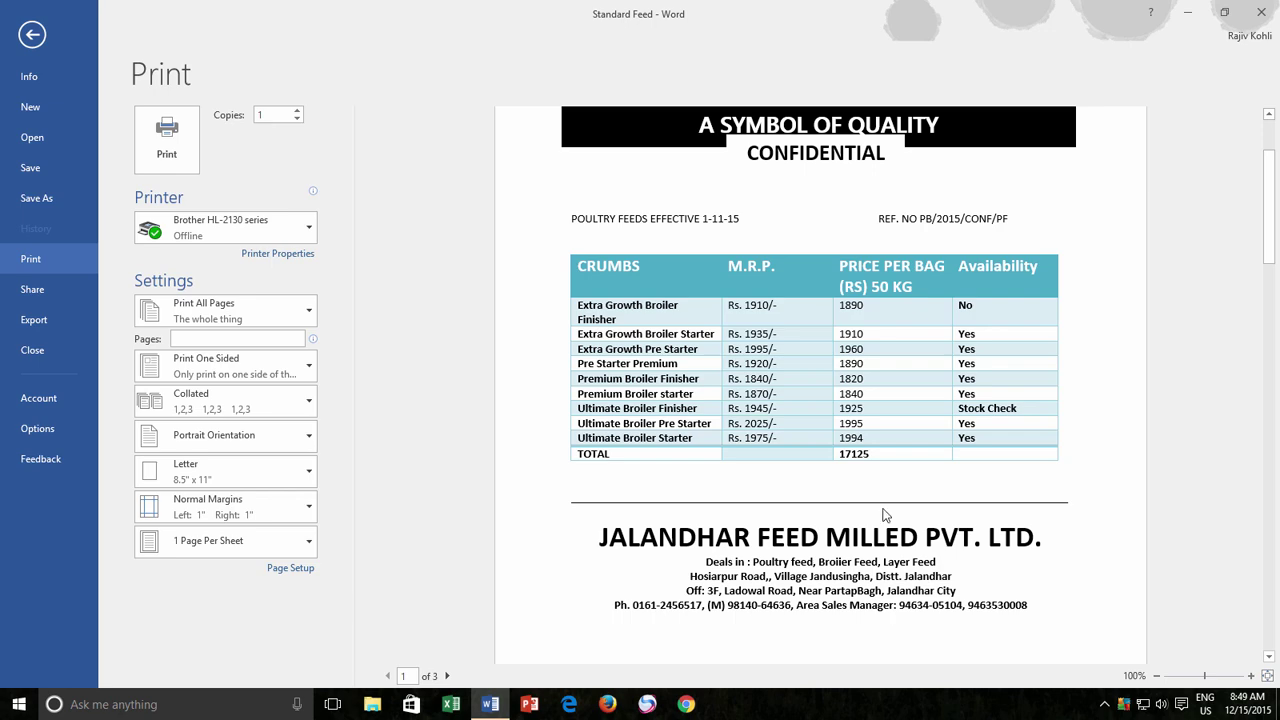
pyautogui.click(31, 38)
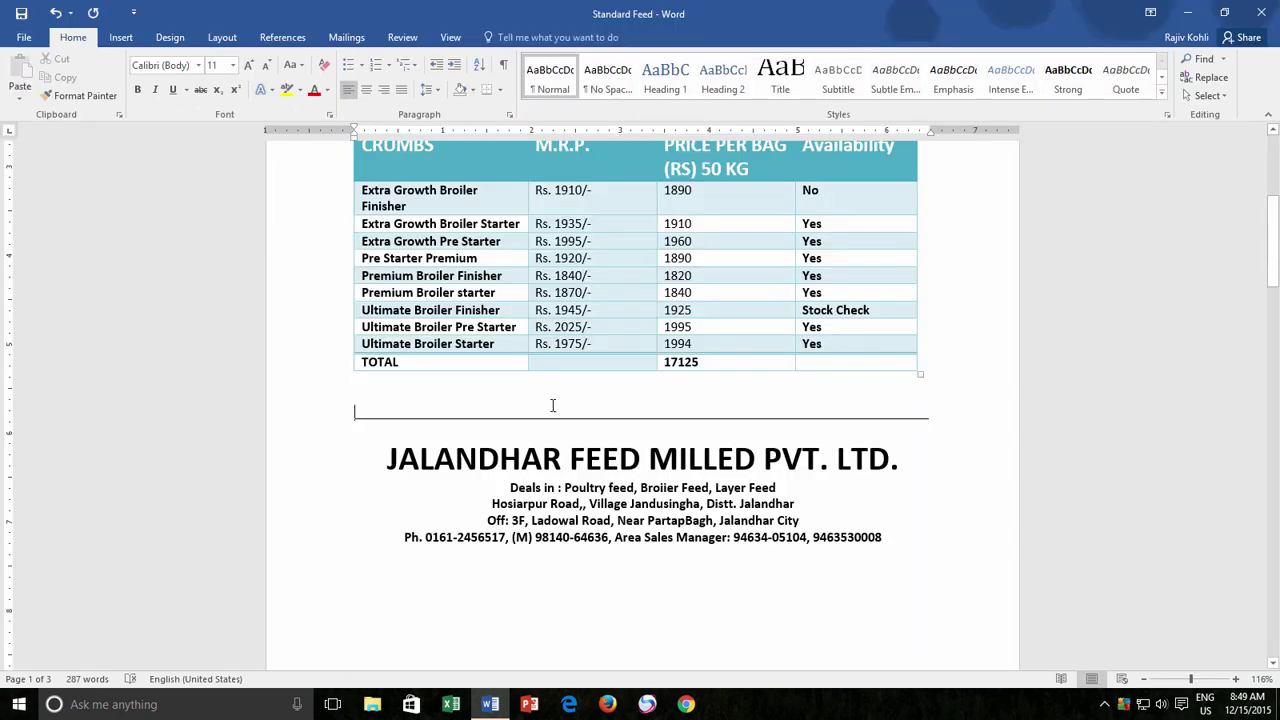
pyautogui.scroll(1, 550, 416)
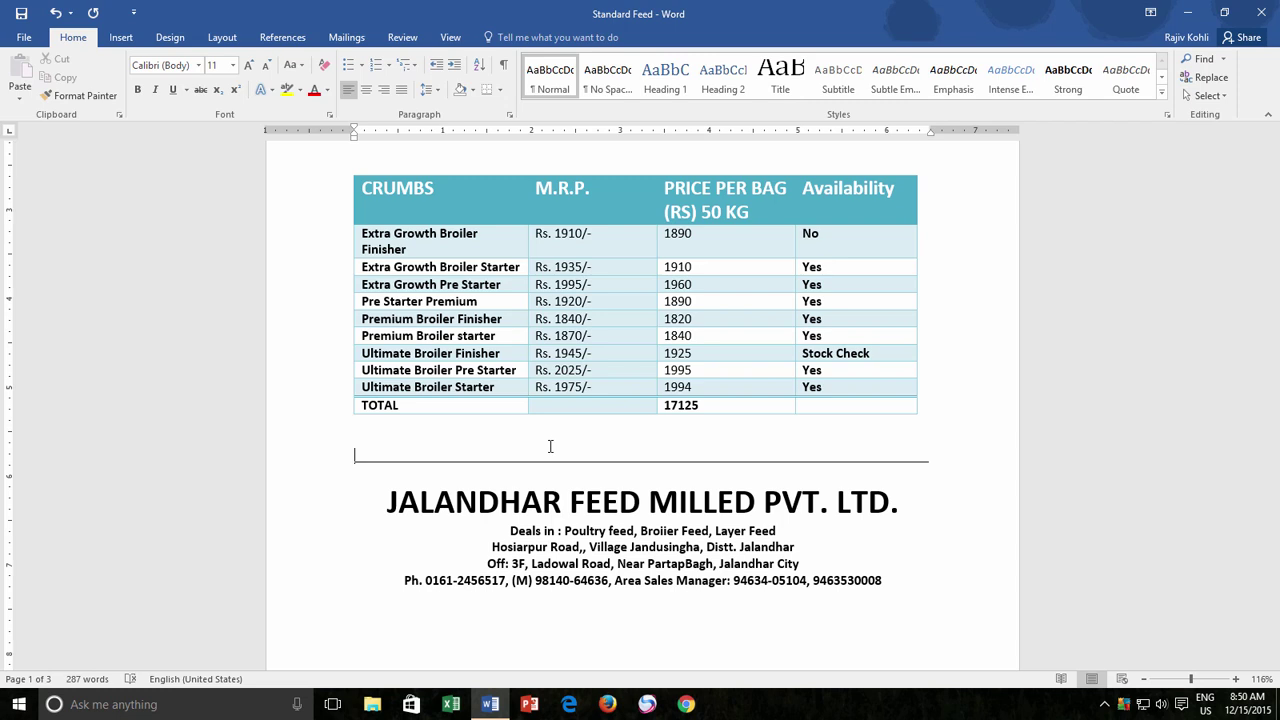
pyautogui.hotkey('ctrl', 'p')
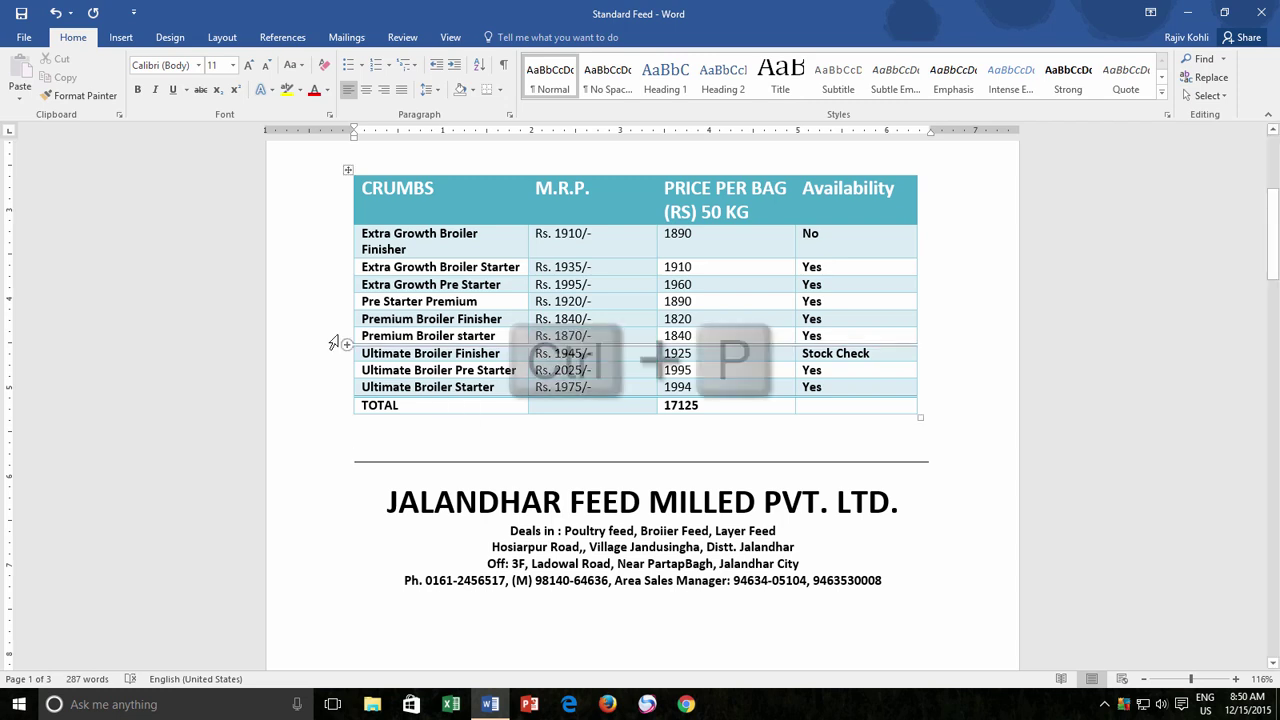
# - Show the File > Print preview and zoom in on the page
pyautogui.click(25, 40)
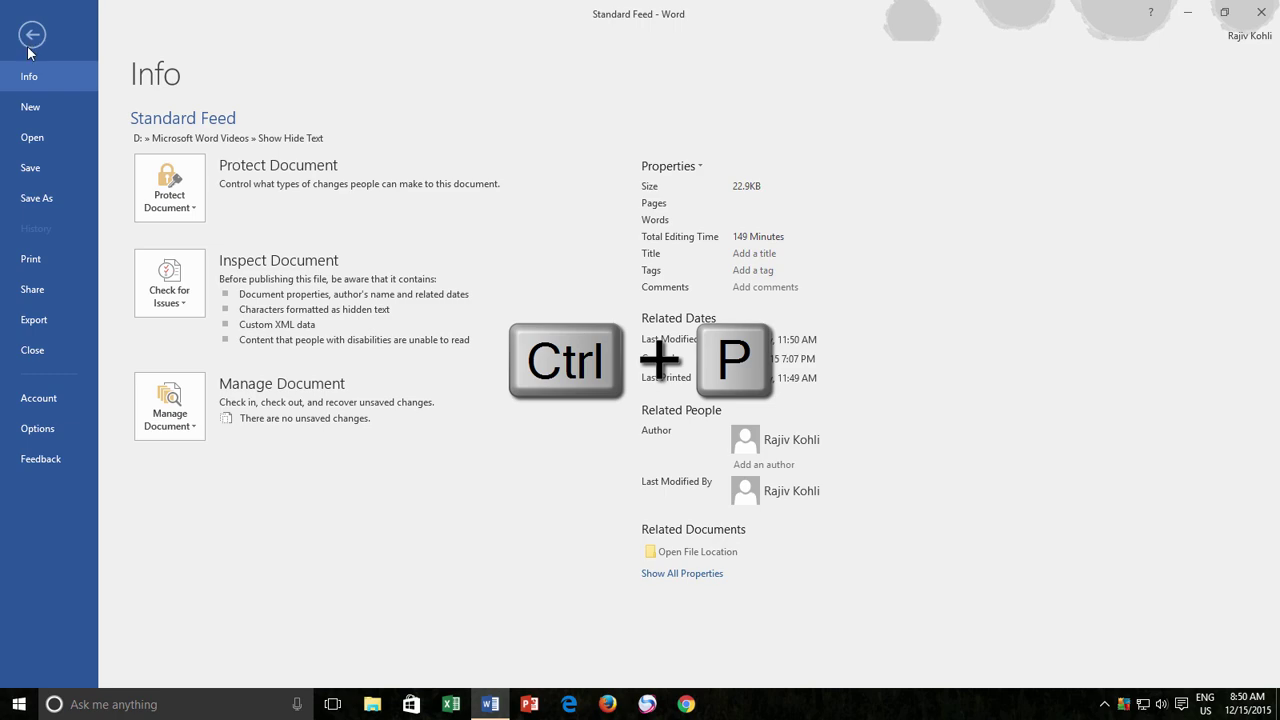
pyautogui.click(44, 265)
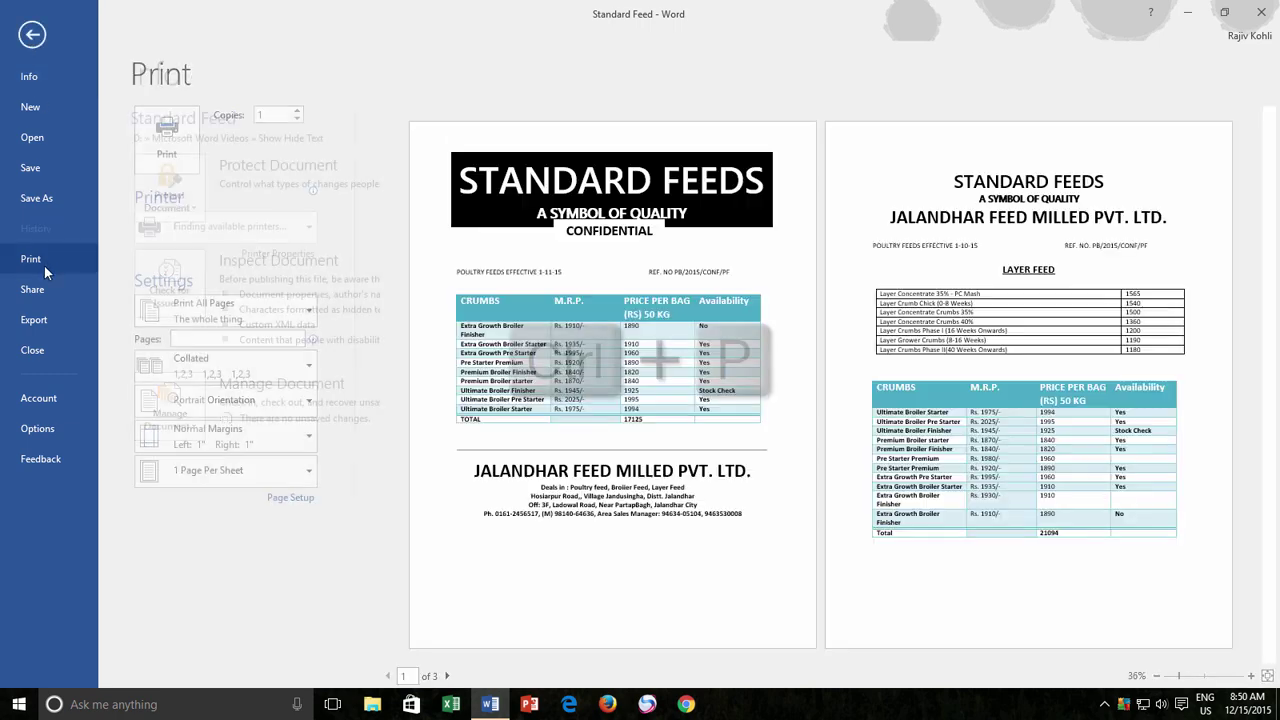
pyautogui.click(1200, 676)
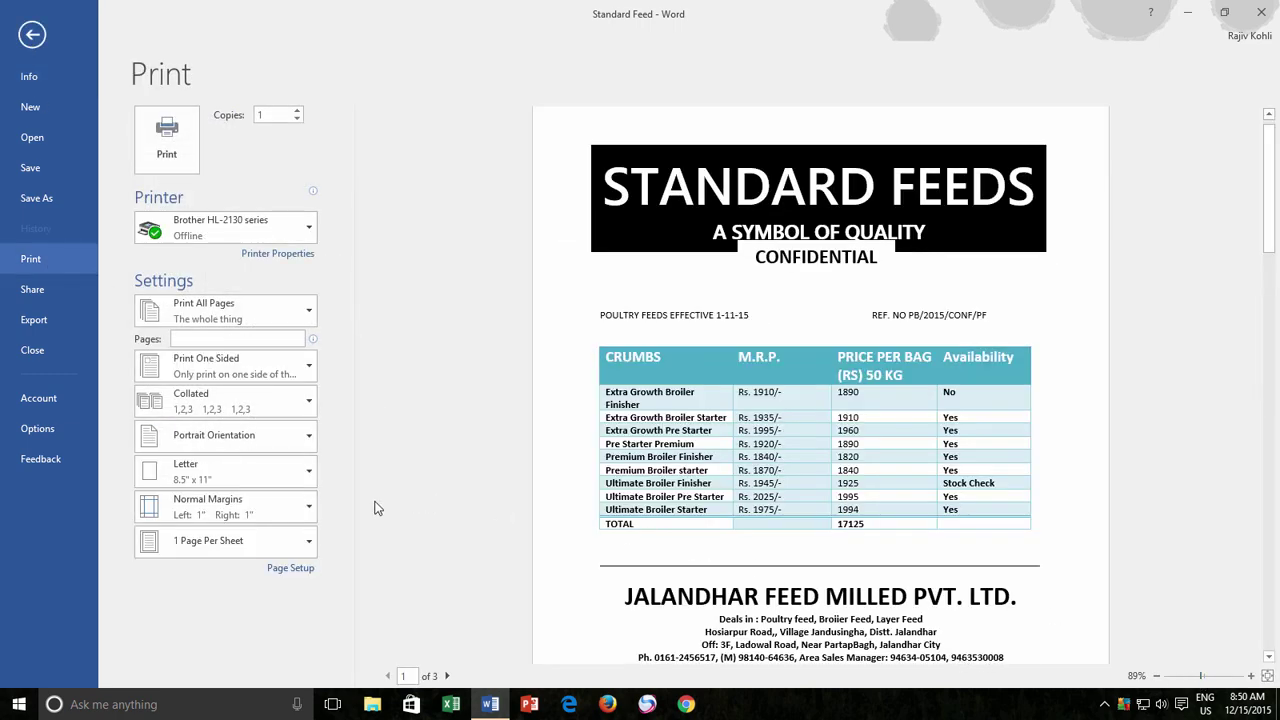
# - Go to the Paper tab of Page Setup and bring up Print Options
pyautogui.click(287, 570)
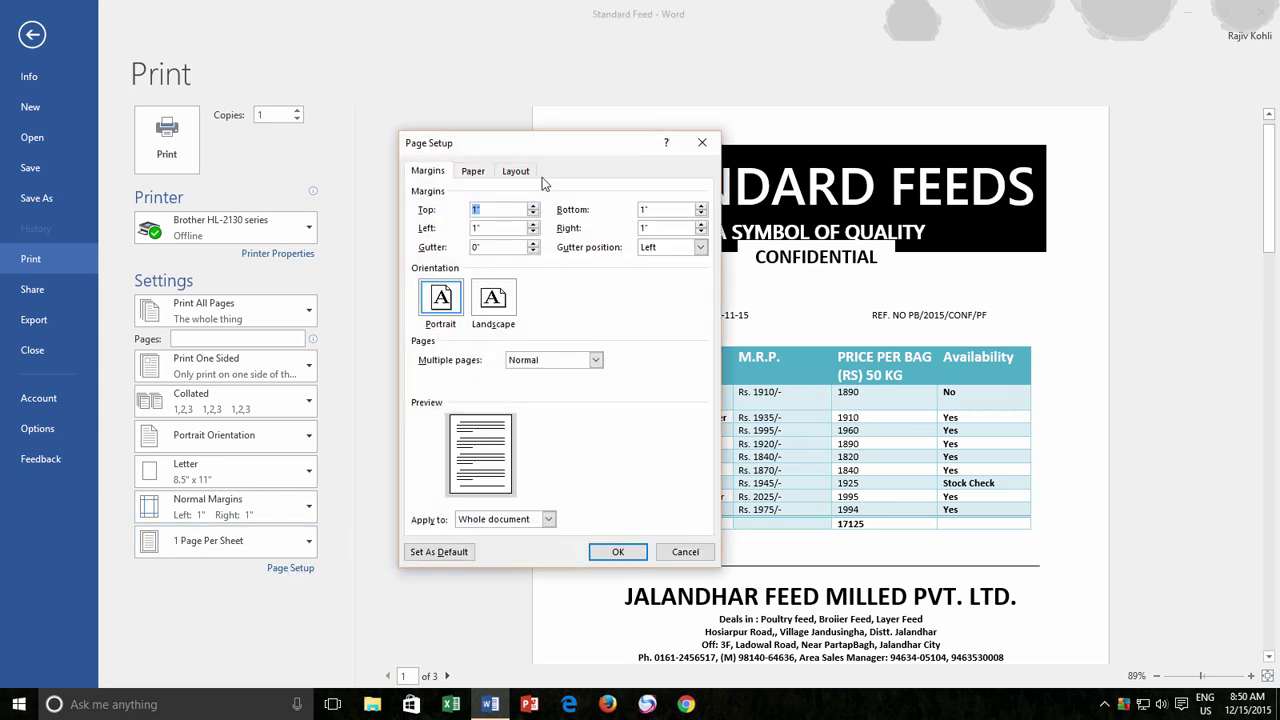
pyautogui.click(474, 172)
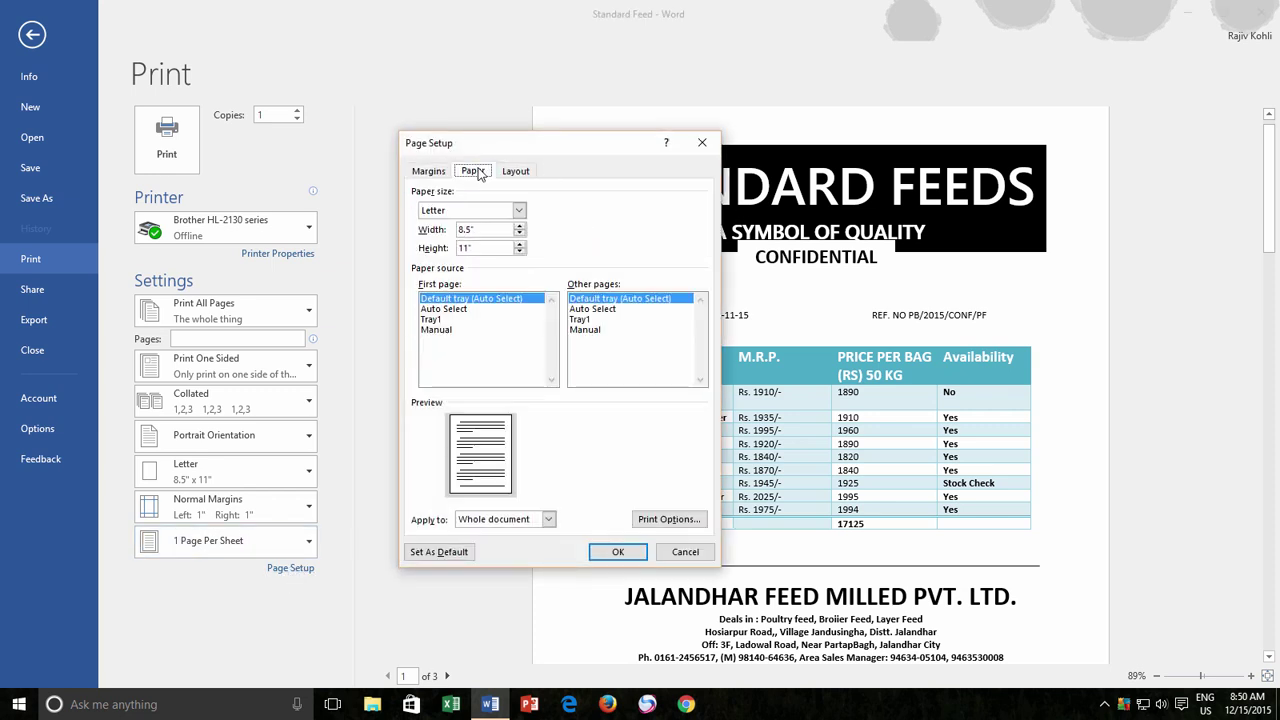
pyautogui.click(660, 523)
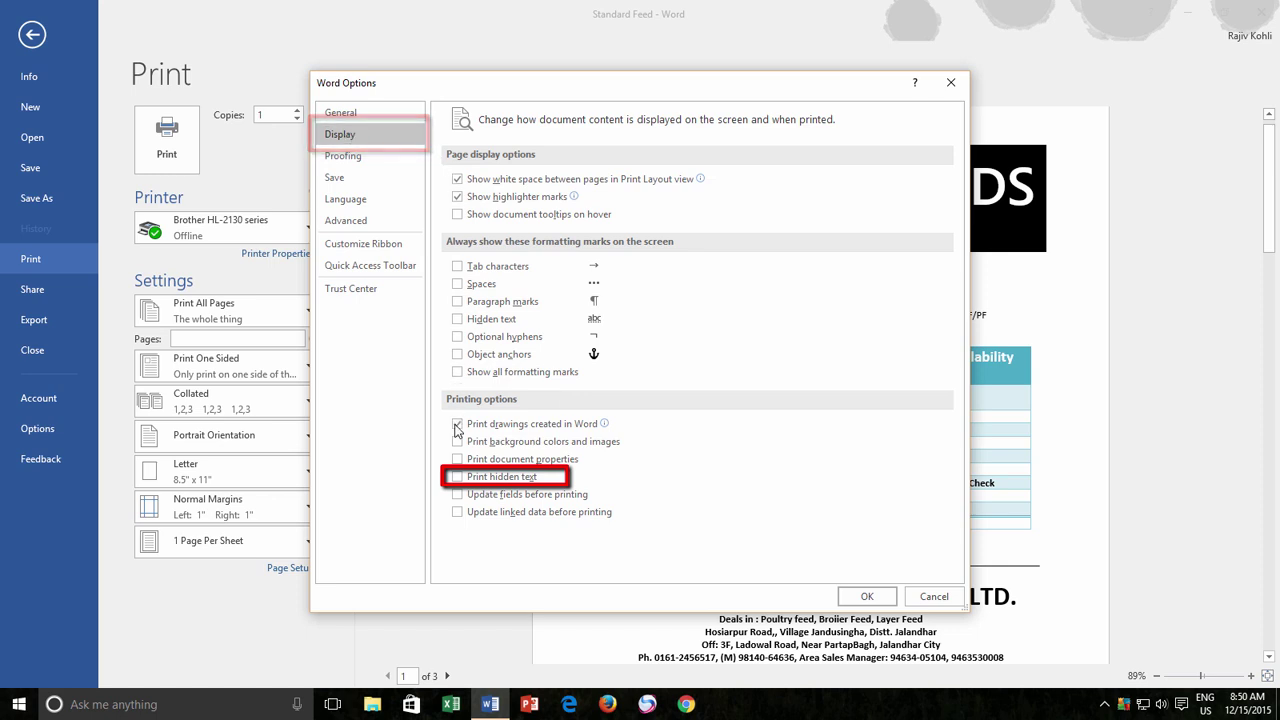
# - Enable 'Print hidden text' in Word Options Display and close Page Setup
pyautogui.click(457, 479)
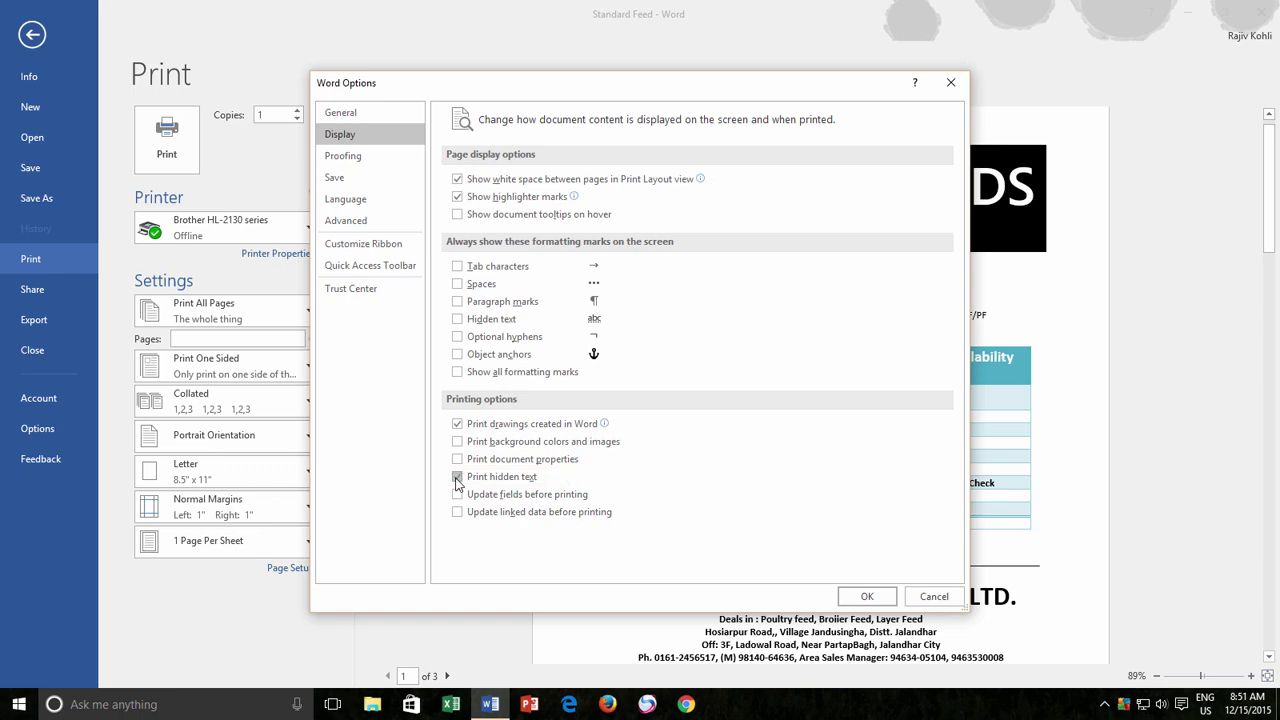
pyautogui.click(864, 596)
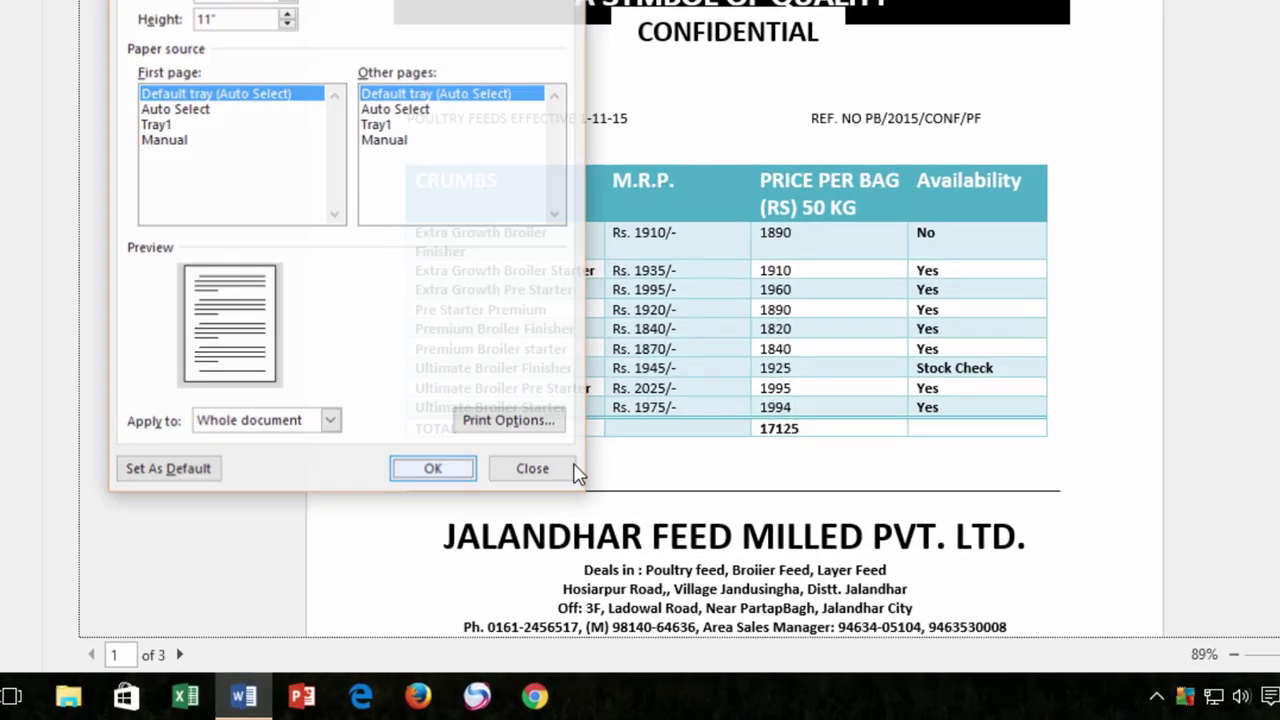
pyautogui.click(574, 468)
# - Reopen the print preview with Ctrl+P to confirm the Terms & Conditions now print
pyautogui.scroll(-1, 765, 334)
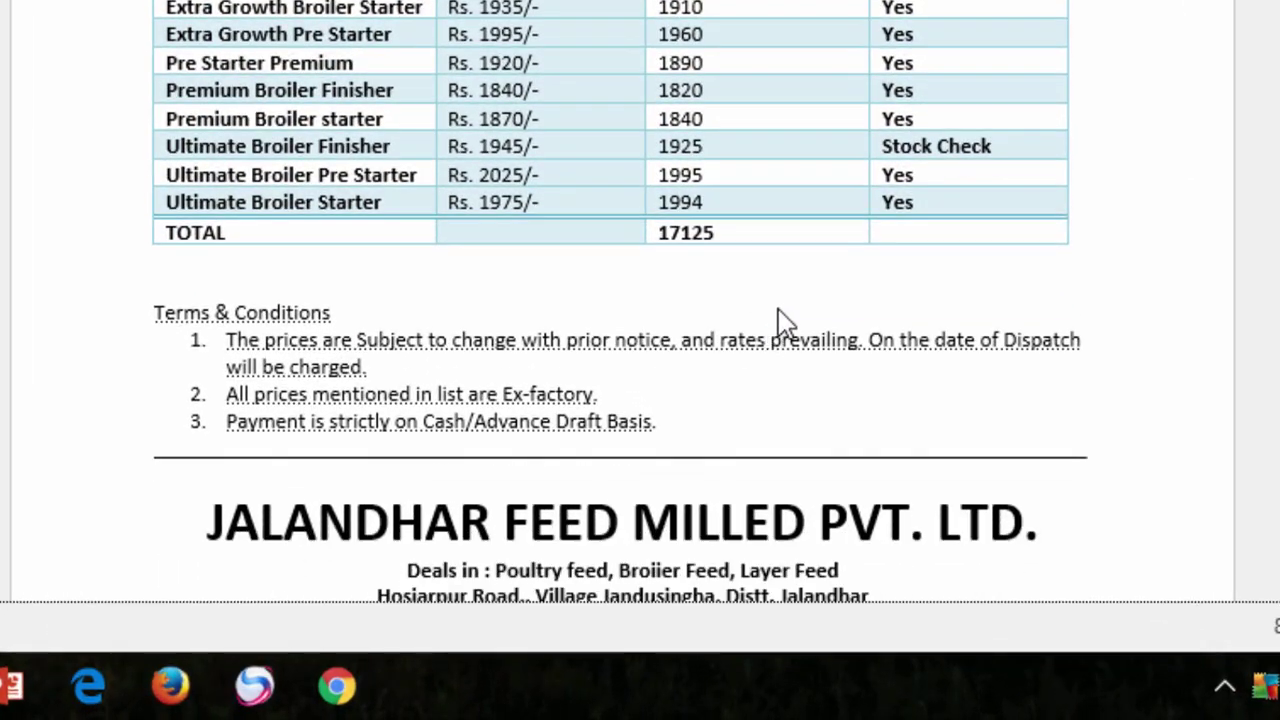
pyautogui.scroll(-1, 785, 322)
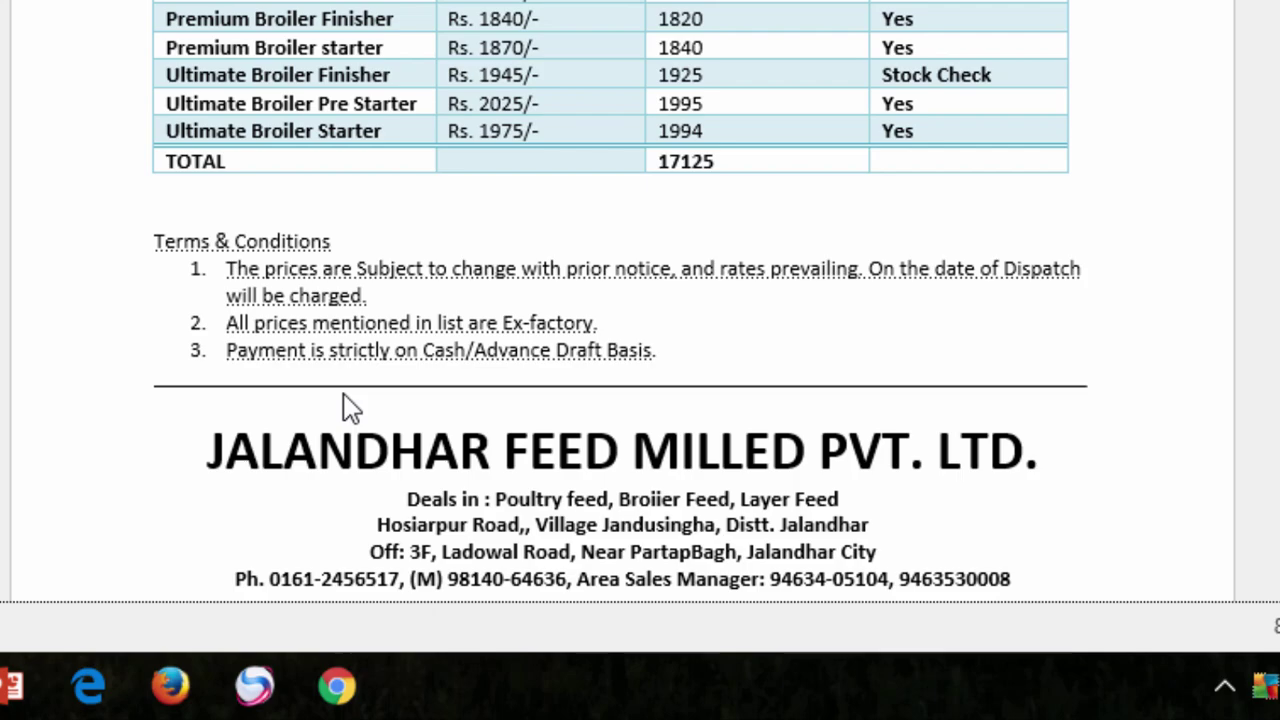
pyautogui.hotkey('ctrl', 'p')
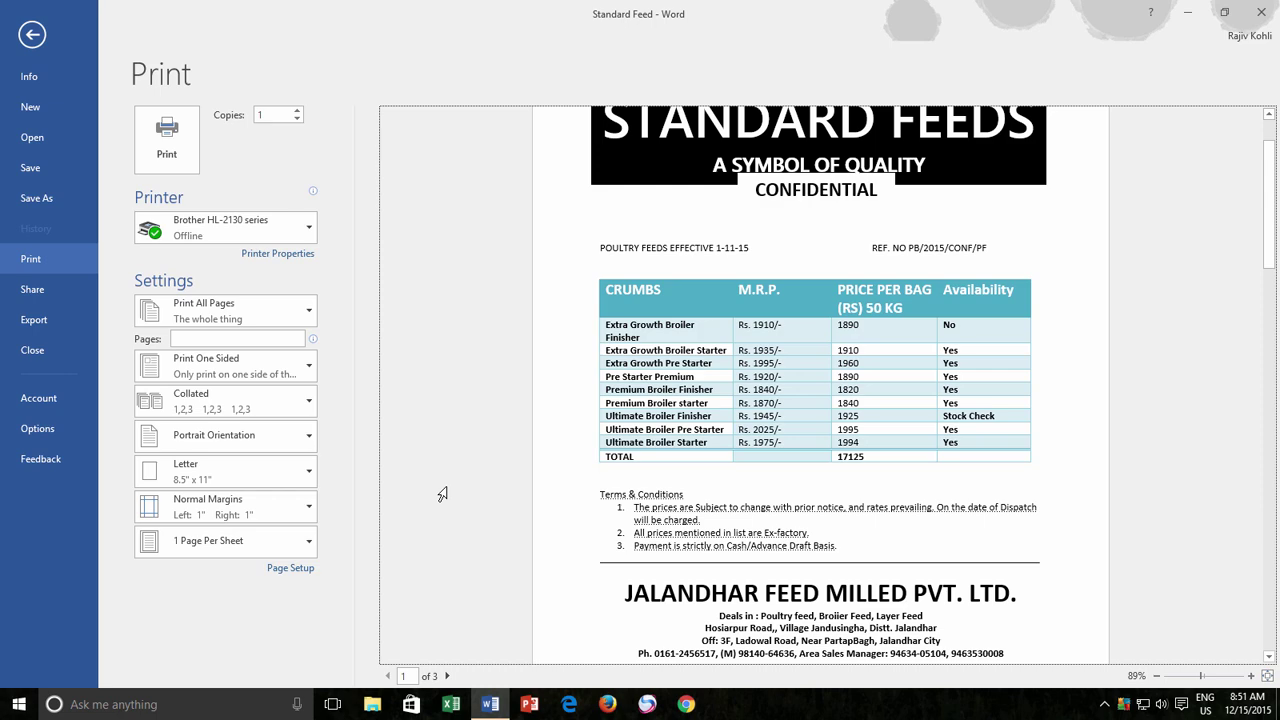
# - Exit print preview and place the insertion point below the price table totalling 17125
pyautogui.click(33, 36)
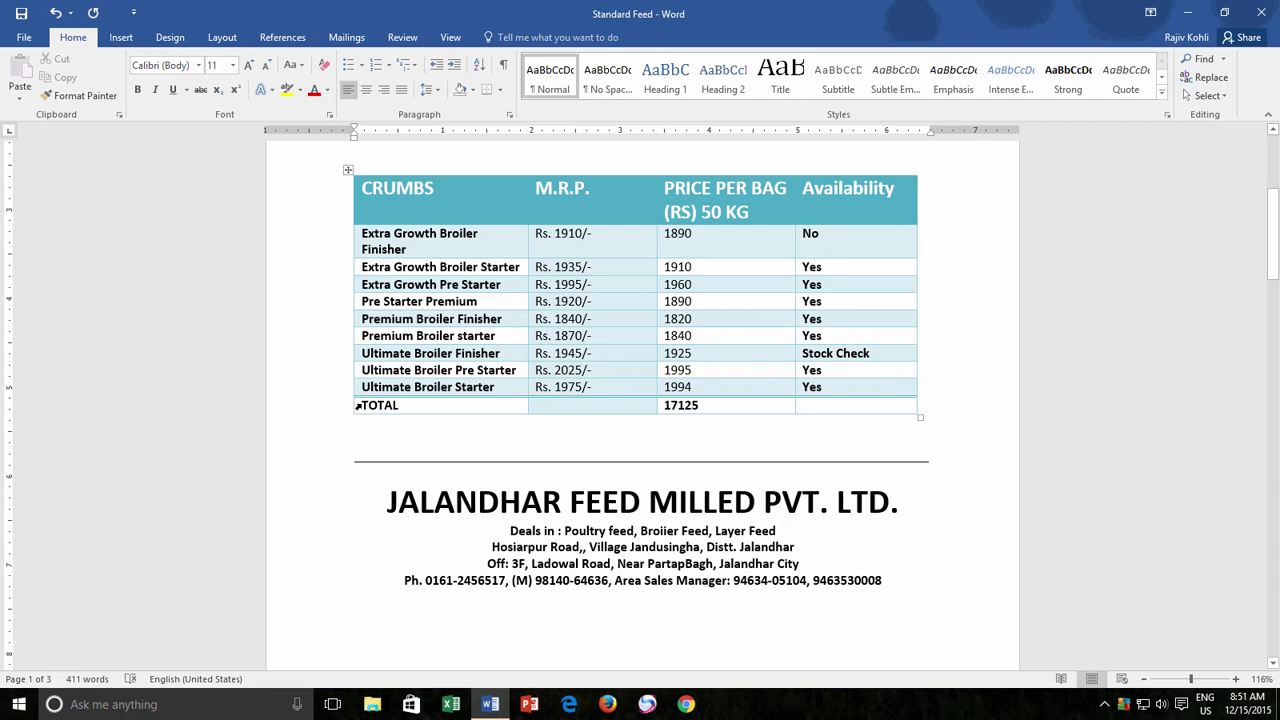
pyautogui.moveTo(357, 405); pyautogui.dragTo(650, 505)
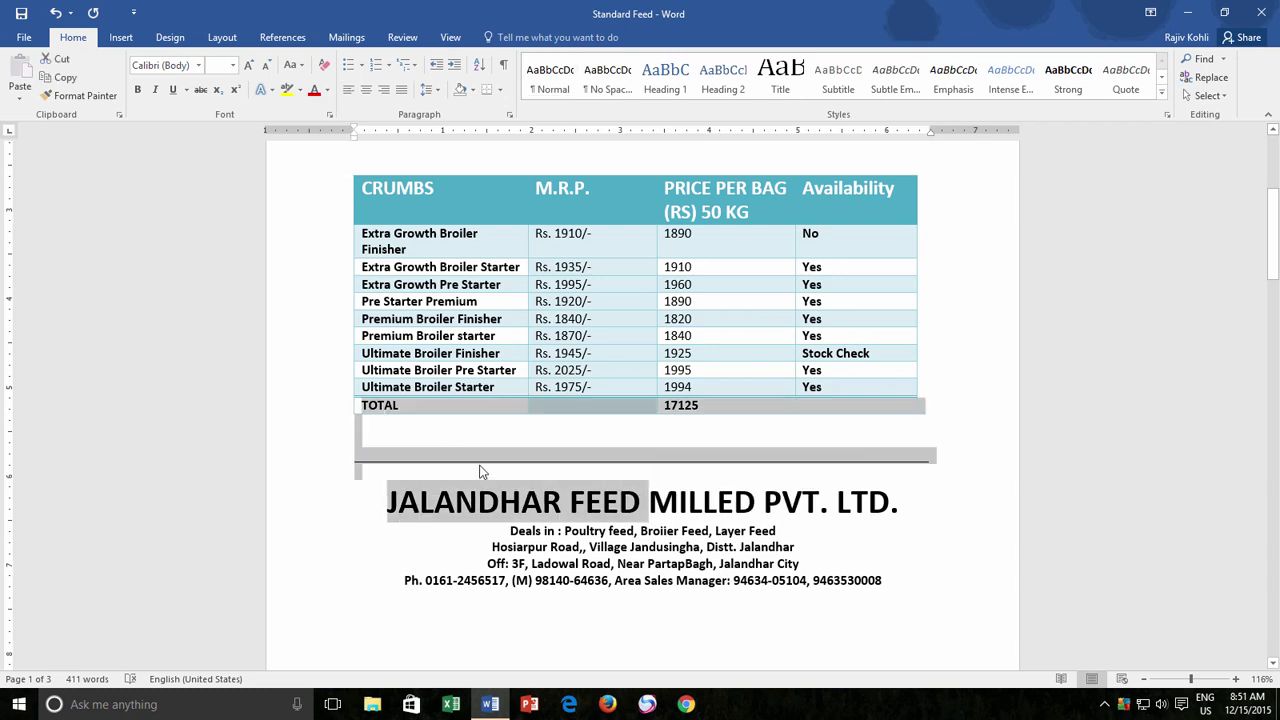
pyautogui.click(388, 436)
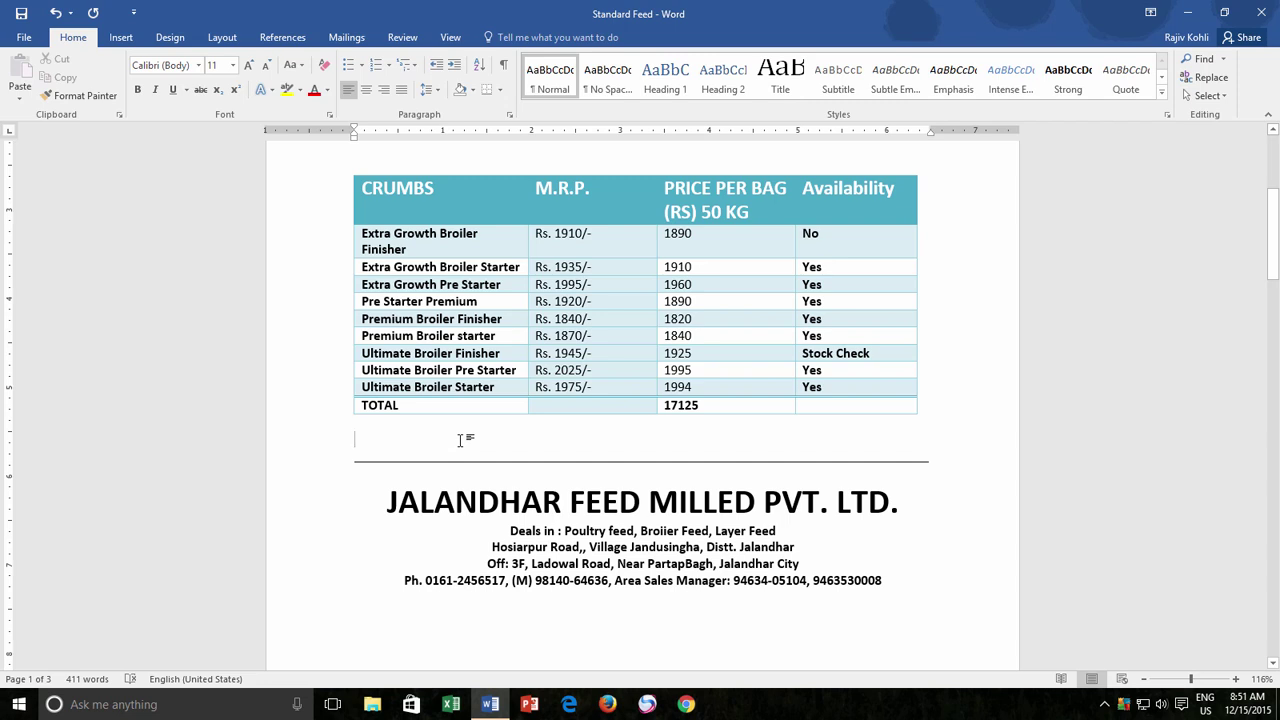
pyautogui.scroll(1, 446, 449)
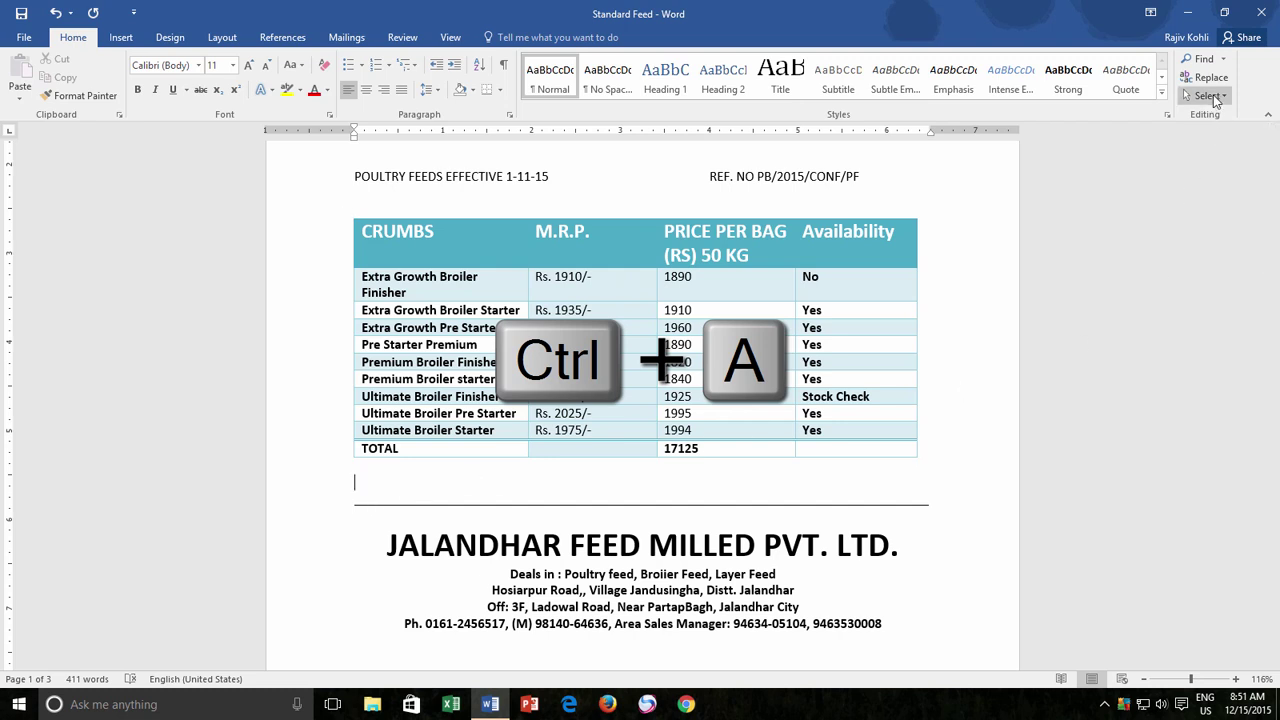
# - Select All and clear the Hidden font effect so the Terms & Conditions reappear
pyautogui.click(1210, 96)
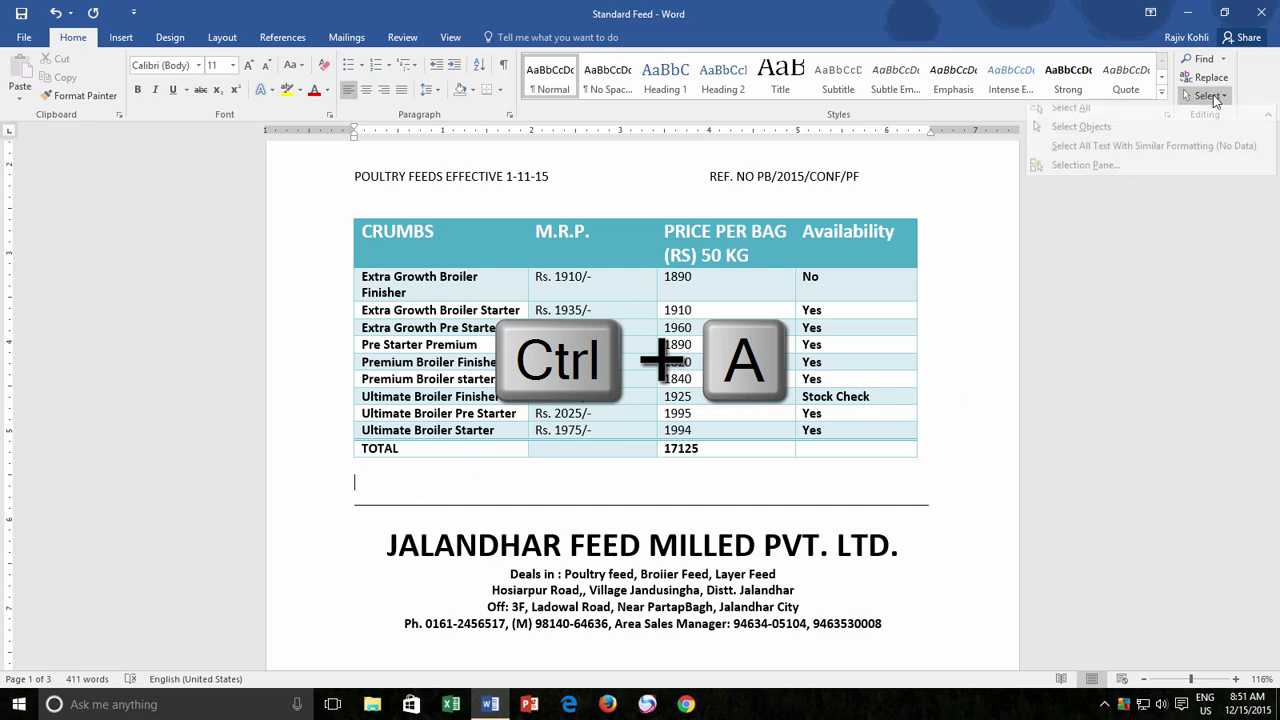
pyautogui.click(1088, 122)
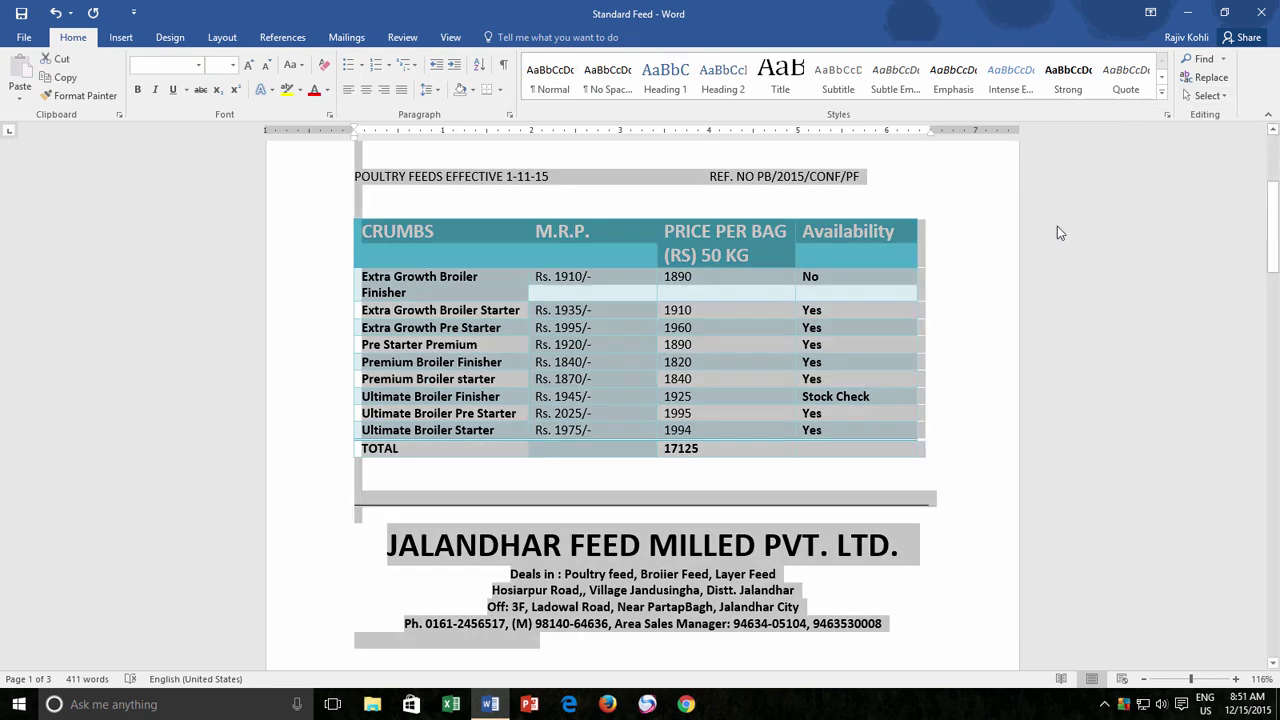
pyautogui.rightClick(723, 394)
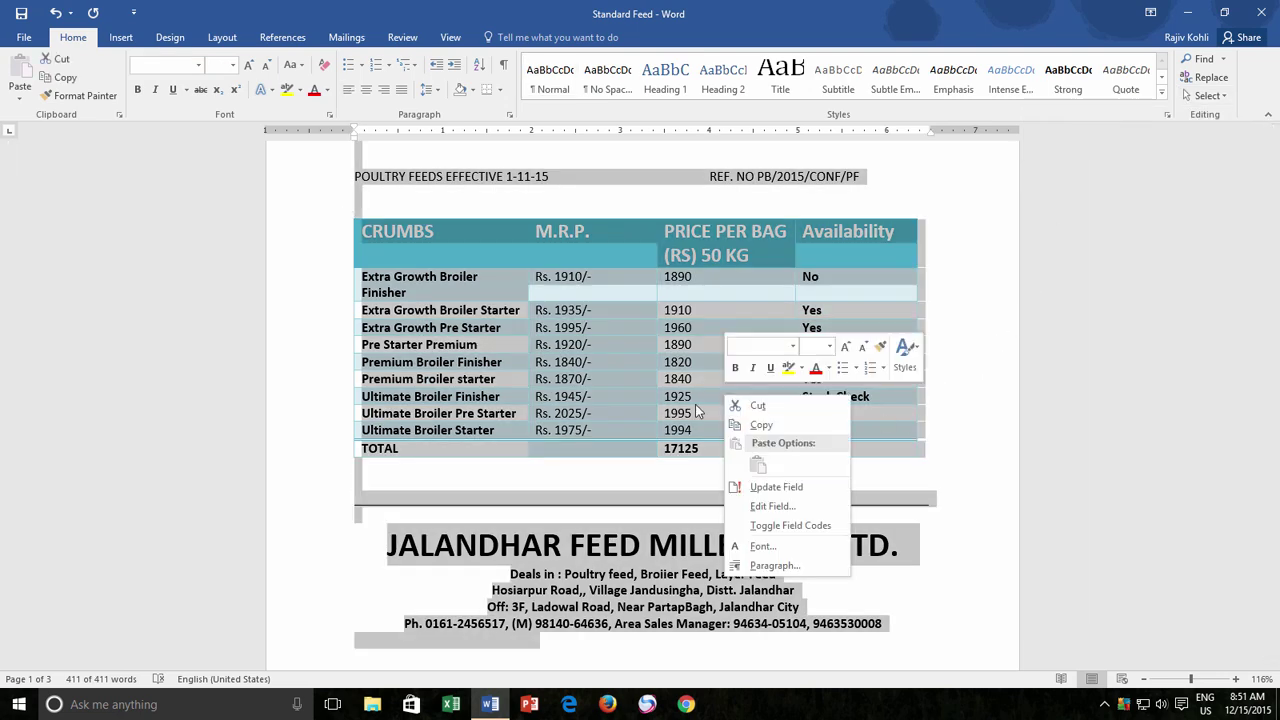
pyautogui.click(760, 545)
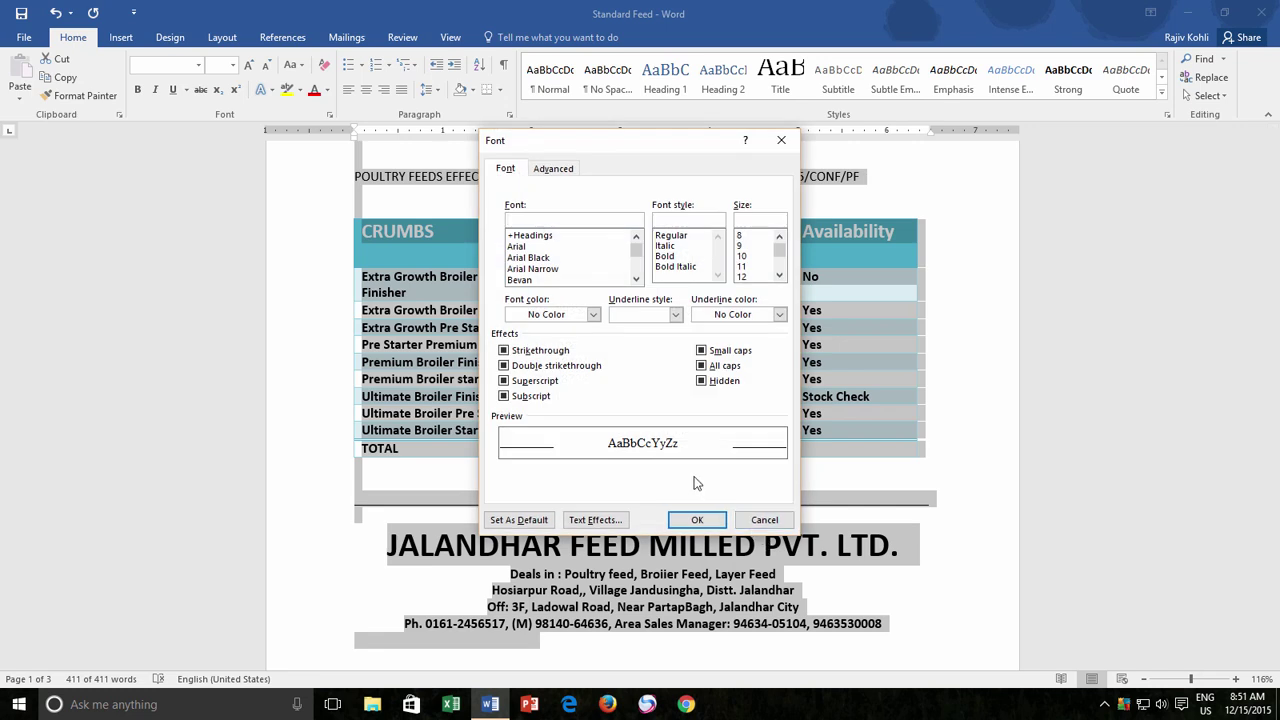
pyautogui.click(703, 387)
pyautogui.click(703, 381)
pyautogui.click(705, 519)
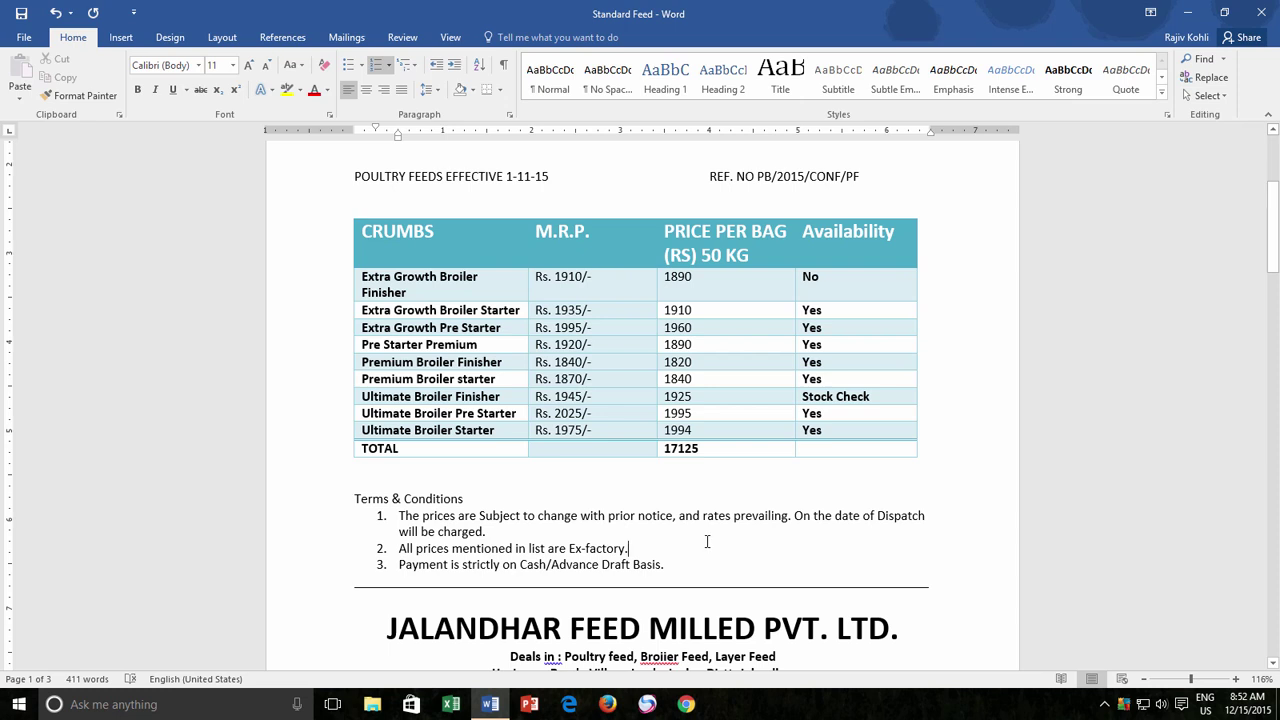
pyautogui.scroll(-1, 707, 541)
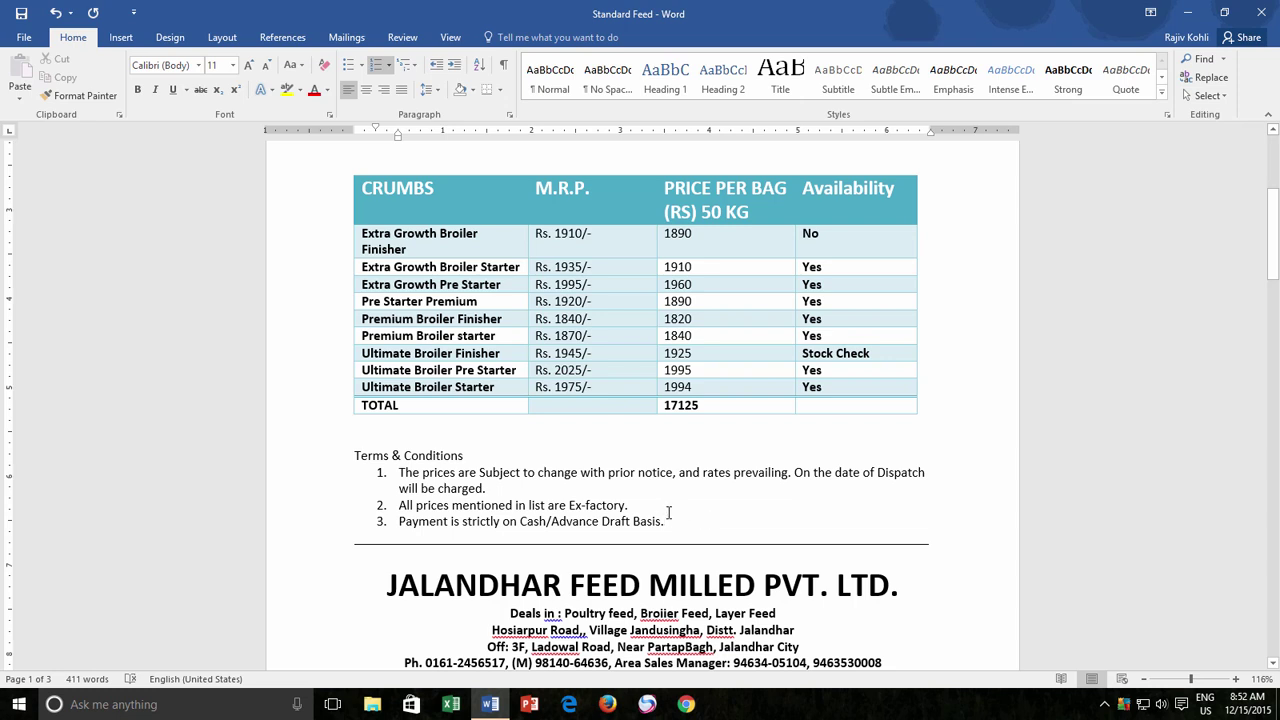
# - Undo to re-hide the Terms & Conditions, then turn on Show/Hide ¶ formatting marks
pyautogui.click(55, 14)
pyautogui.click(449, 426)
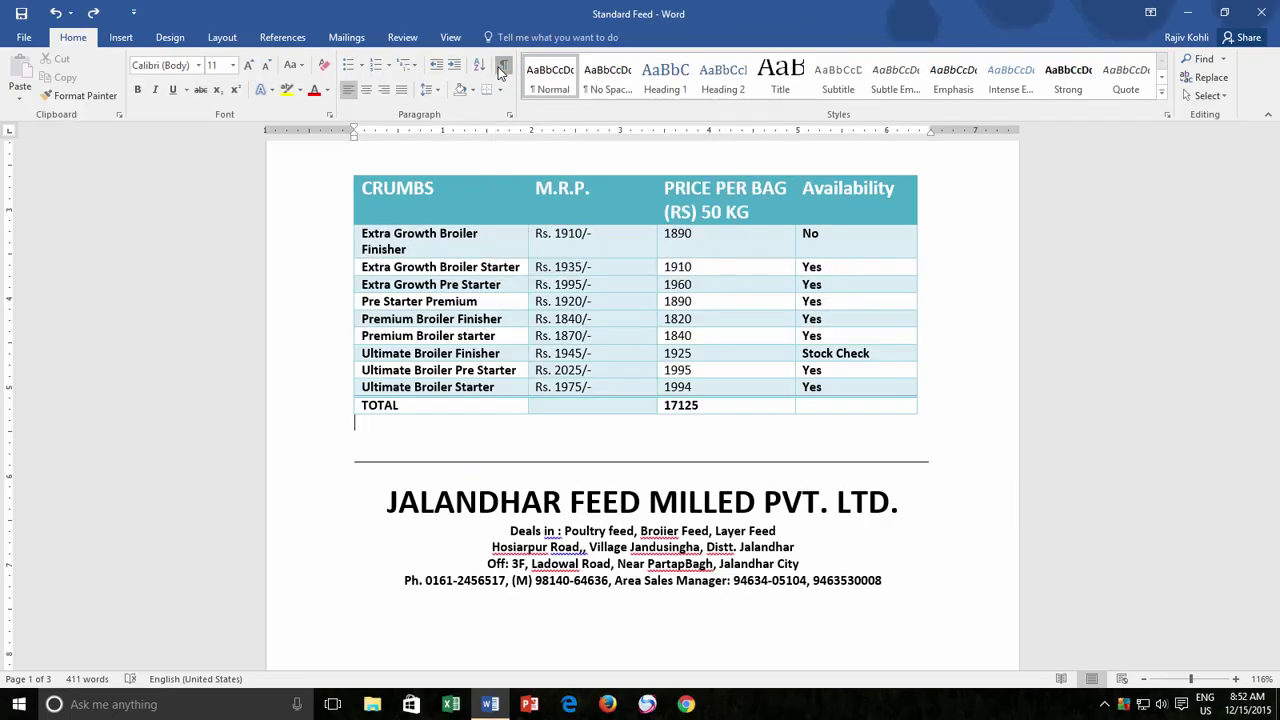
pyautogui.click(502, 68)
pyautogui.scroll(-3, 567, 467)
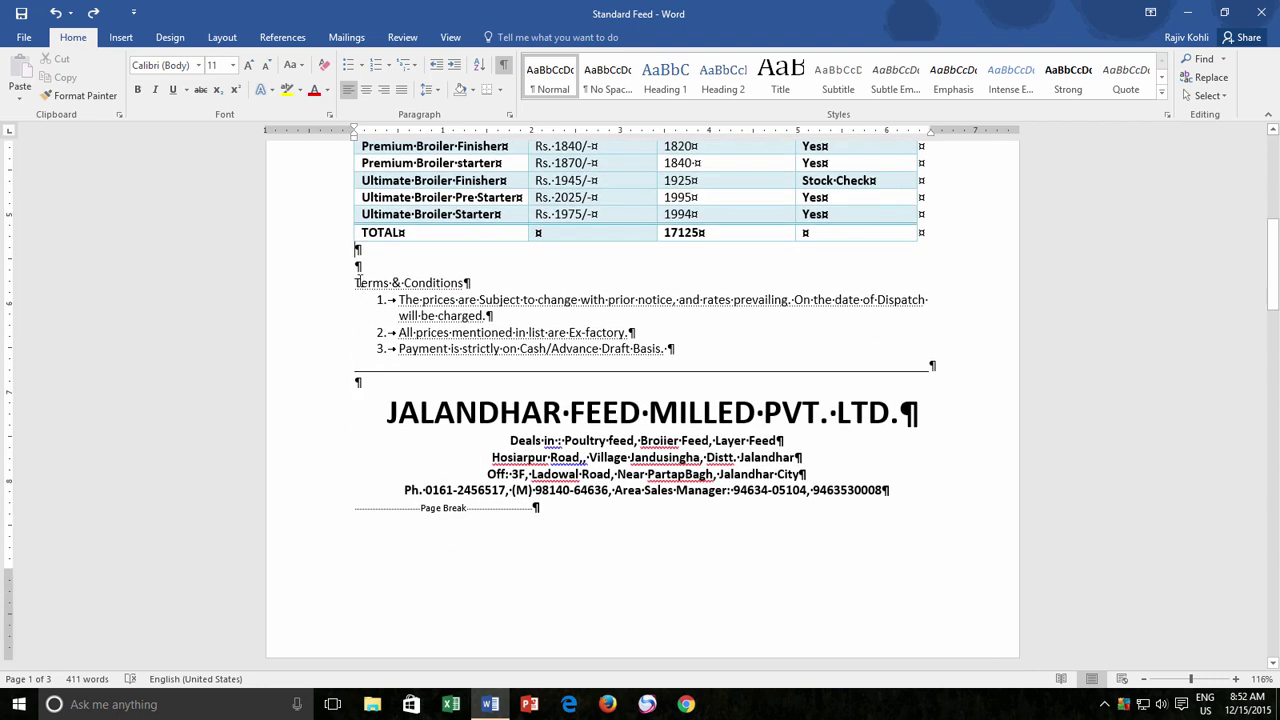
pyautogui.moveTo(356, 282); pyautogui.dragTo(757, 358)
pyautogui.click(757, 358)
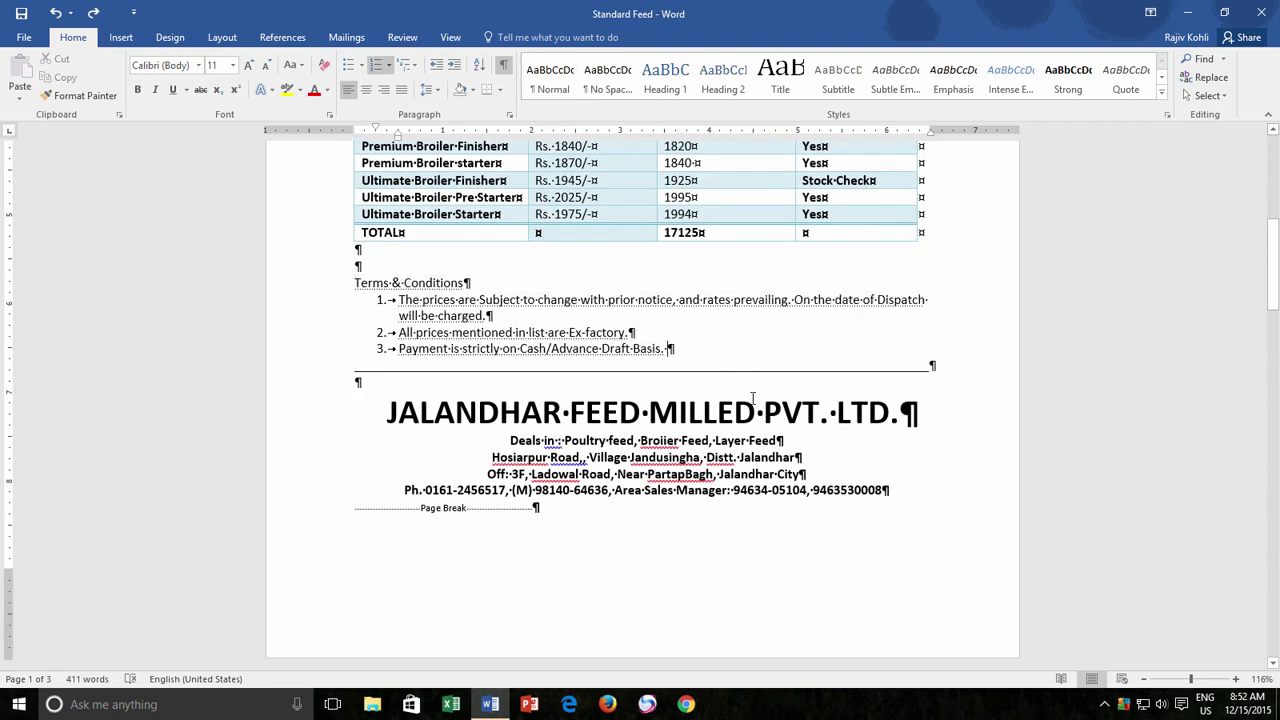
pyautogui.scroll(-12, 710, 452)
pyautogui.scroll(-20, 710, 452)
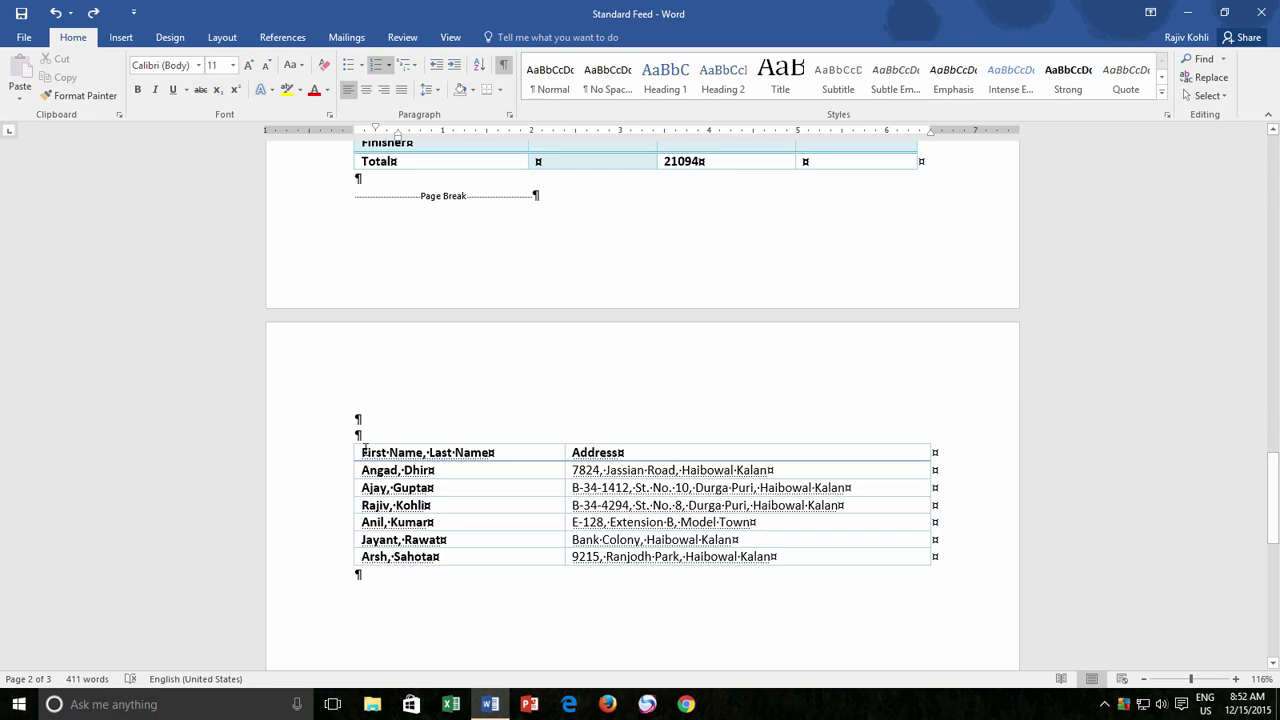
# - Clear the Hidden font effect on the name and address table
pyautogui.moveTo(365, 449); pyautogui.dragTo(500, 558)
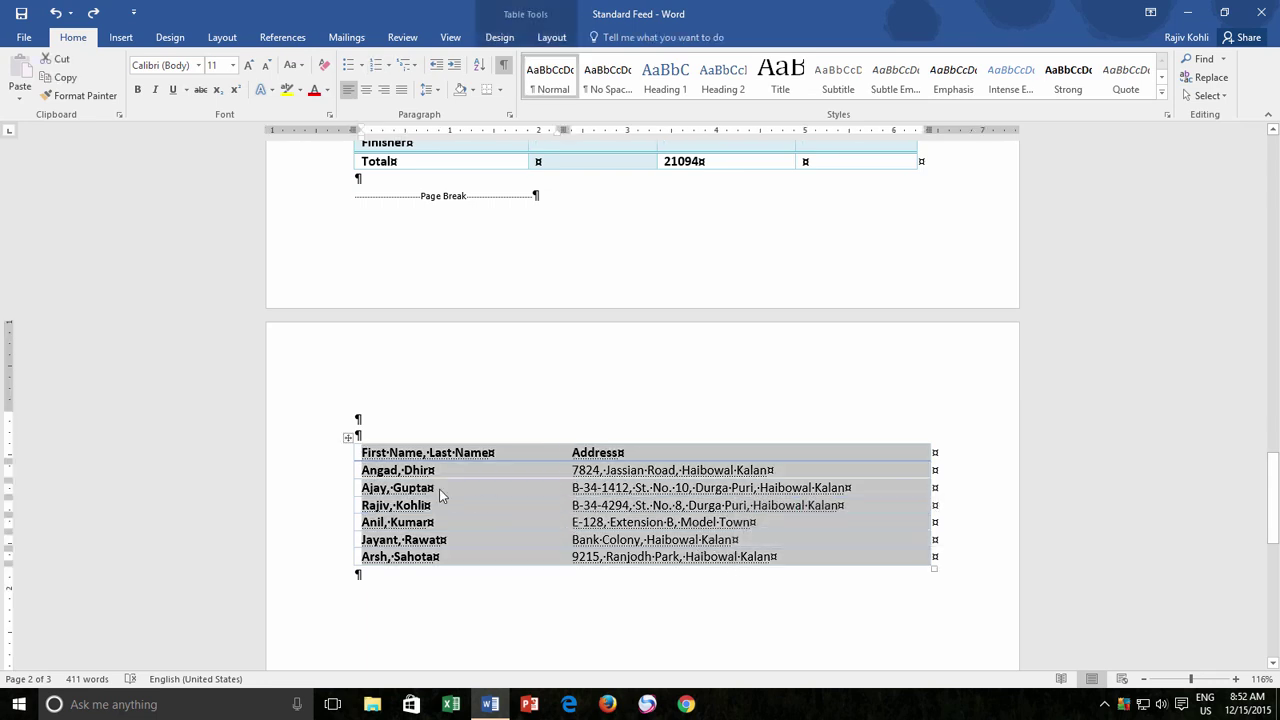
pyautogui.rightClick(352, 436)
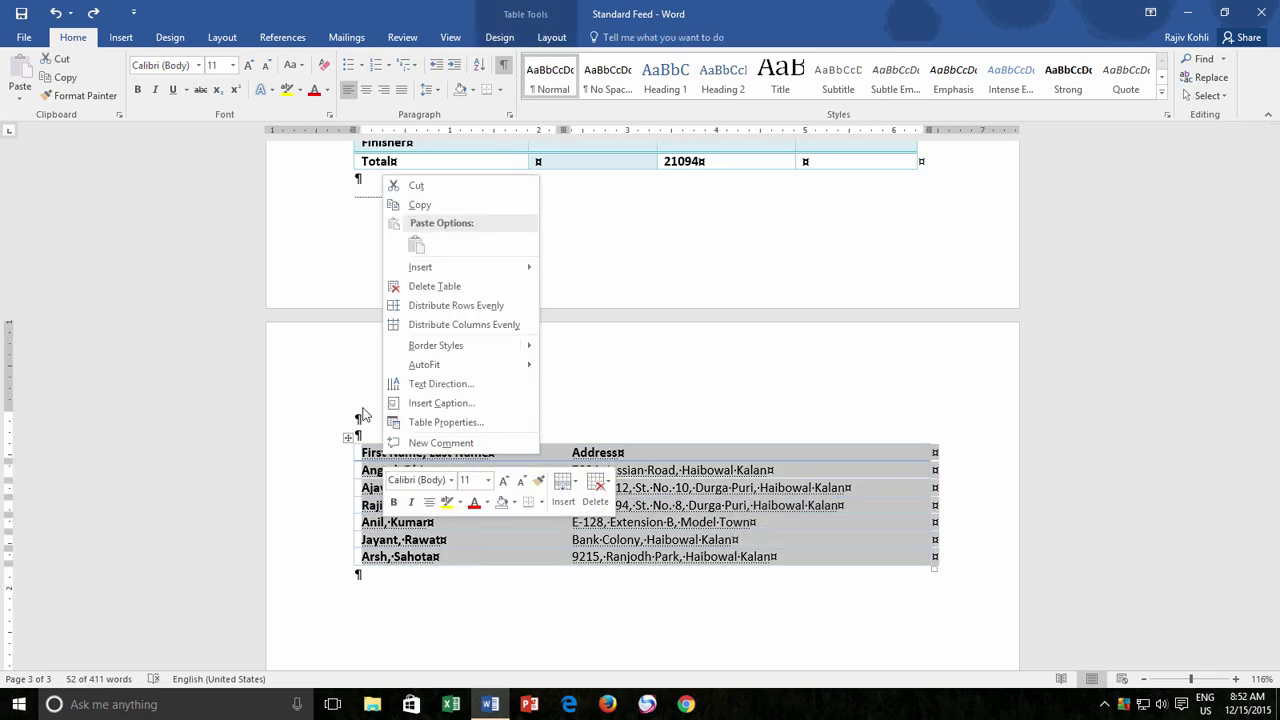
pyautogui.click(329, 115)
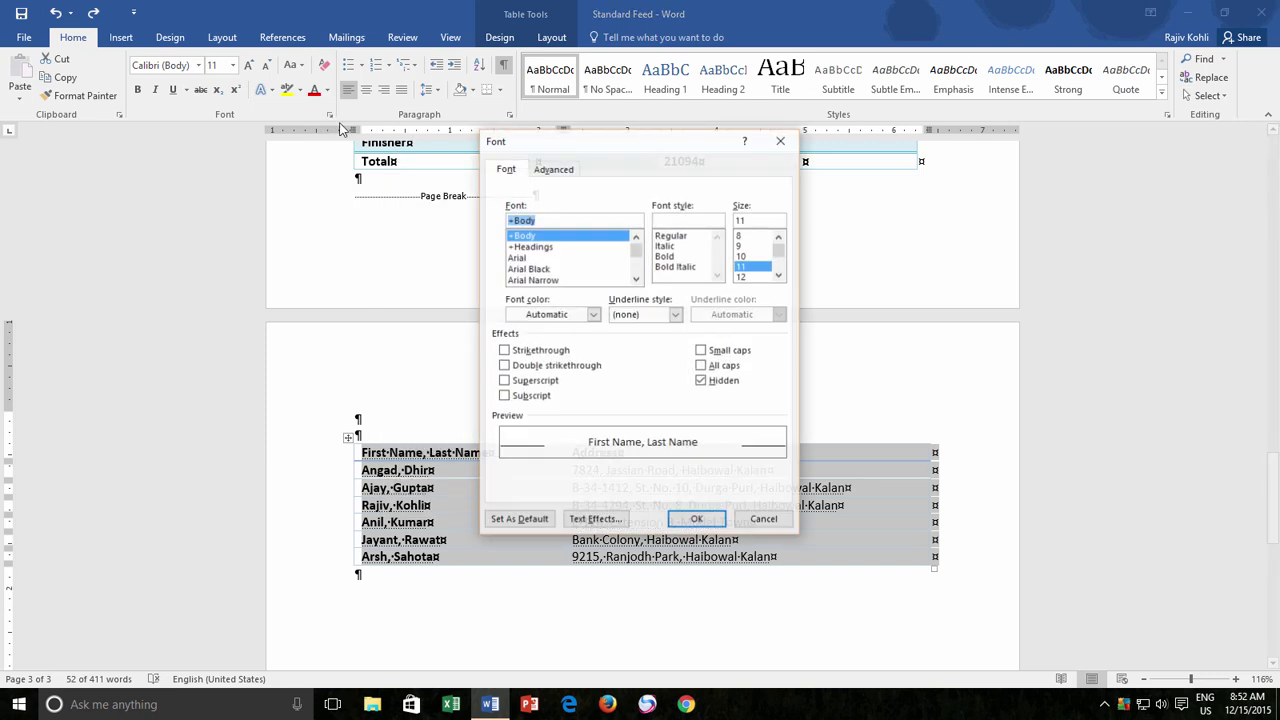
pyautogui.click(701, 380)
pyautogui.click(697, 520)
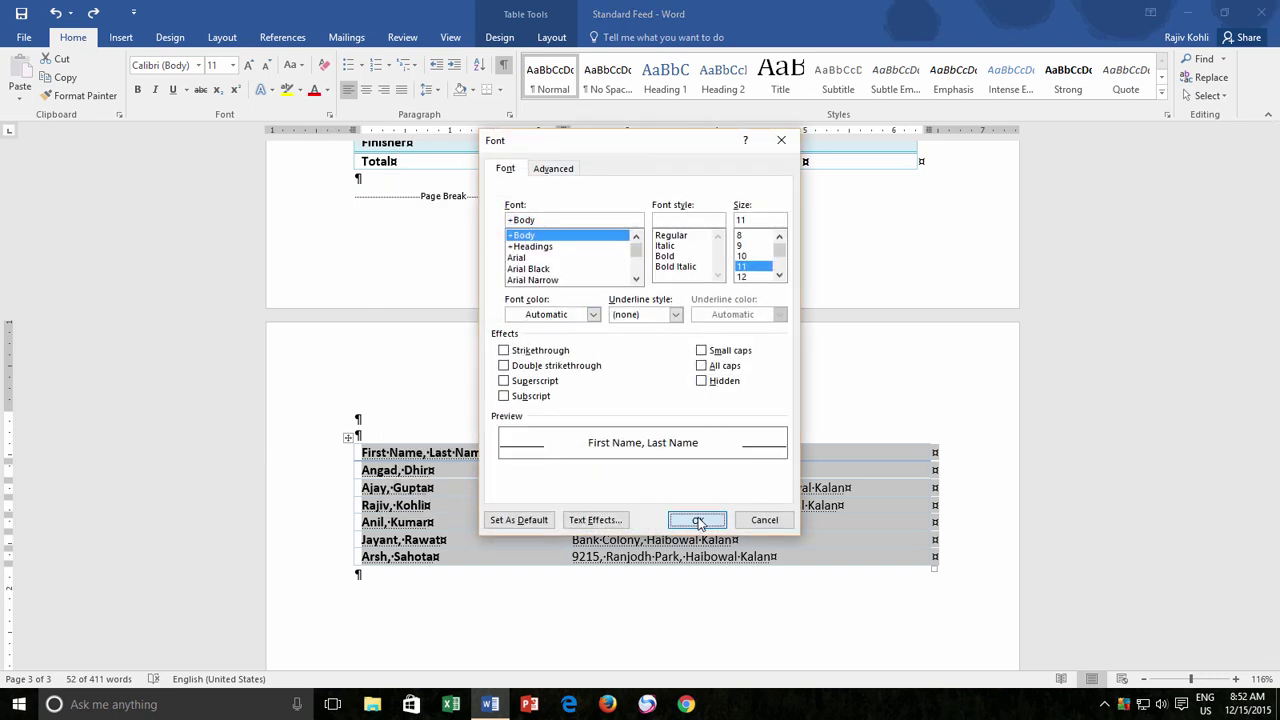
pyautogui.click(507, 476)
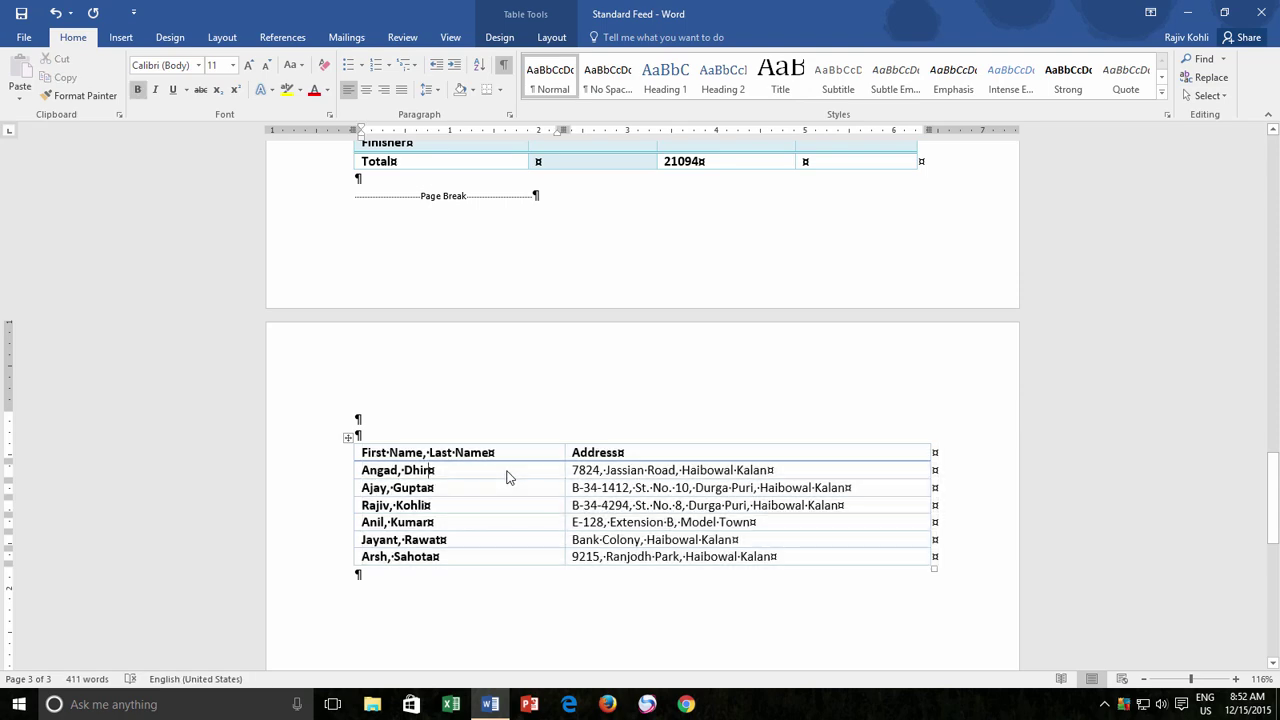
# - Make the four company address lines Hidden and switch Show/Hide ¶ off
pyautogui.scroll(4, 507, 476)
pyautogui.scroll(3, 508, 472)
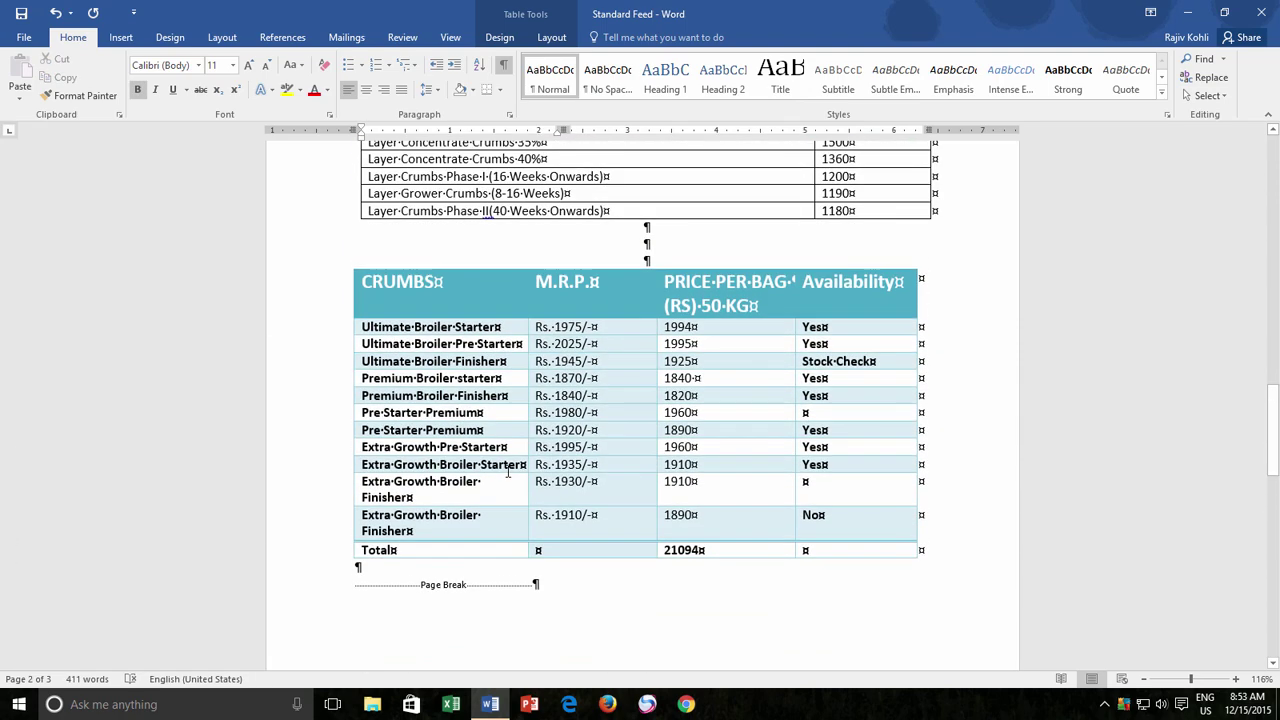
pyautogui.scroll(5, 507, 476)
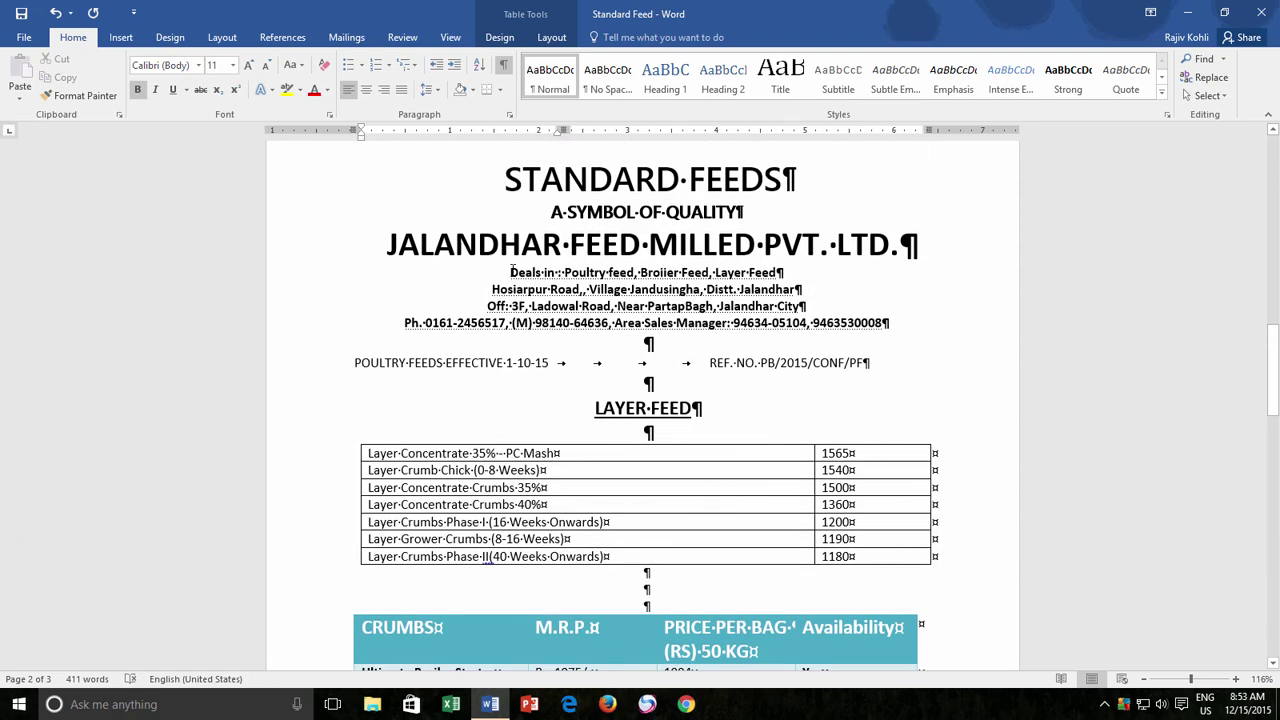
pyautogui.moveTo(512, 272); pyautogui.dragTo(923, 326)
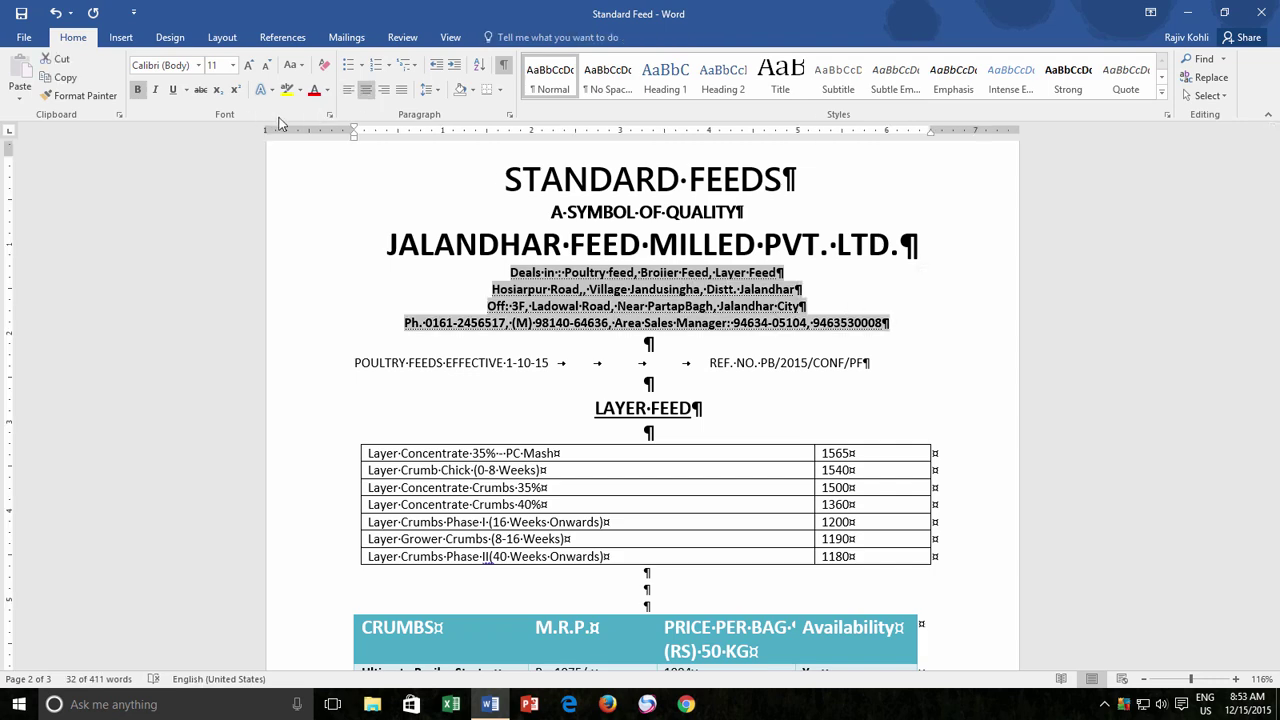
pyautogui.click(329, 114)
pyautogui.click(715, 382)
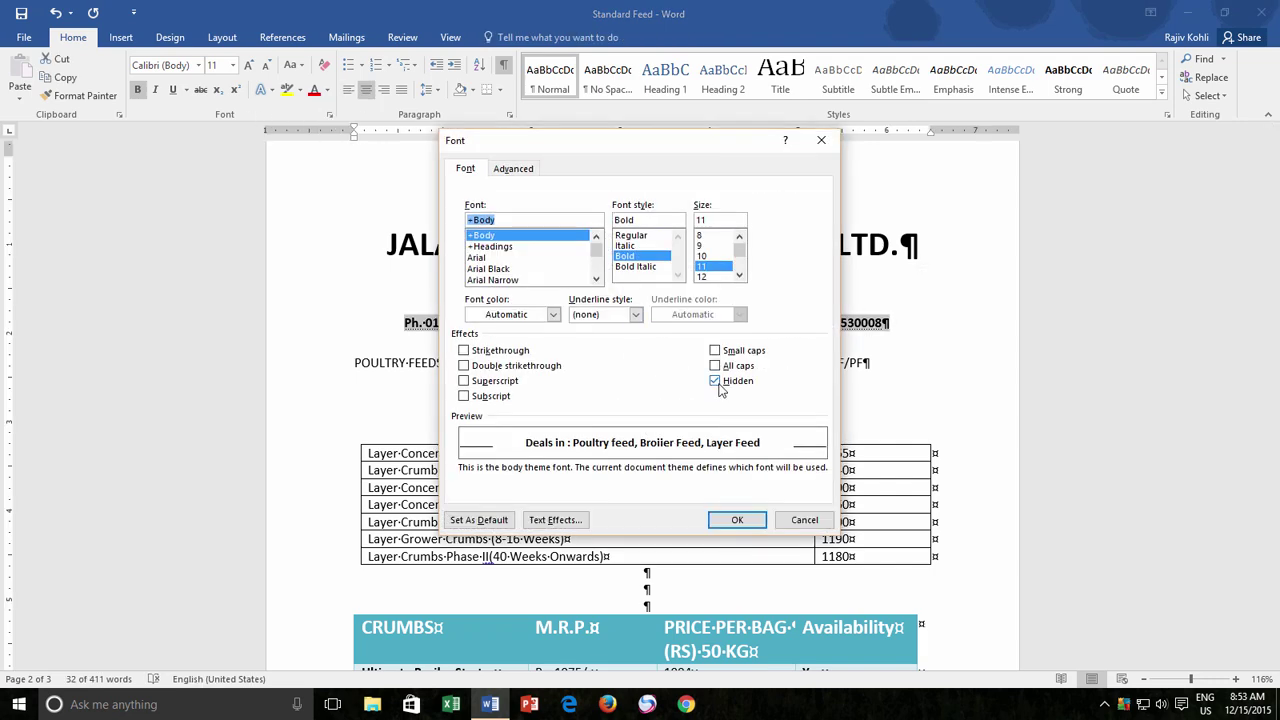
pyautogui.click(737, 520)
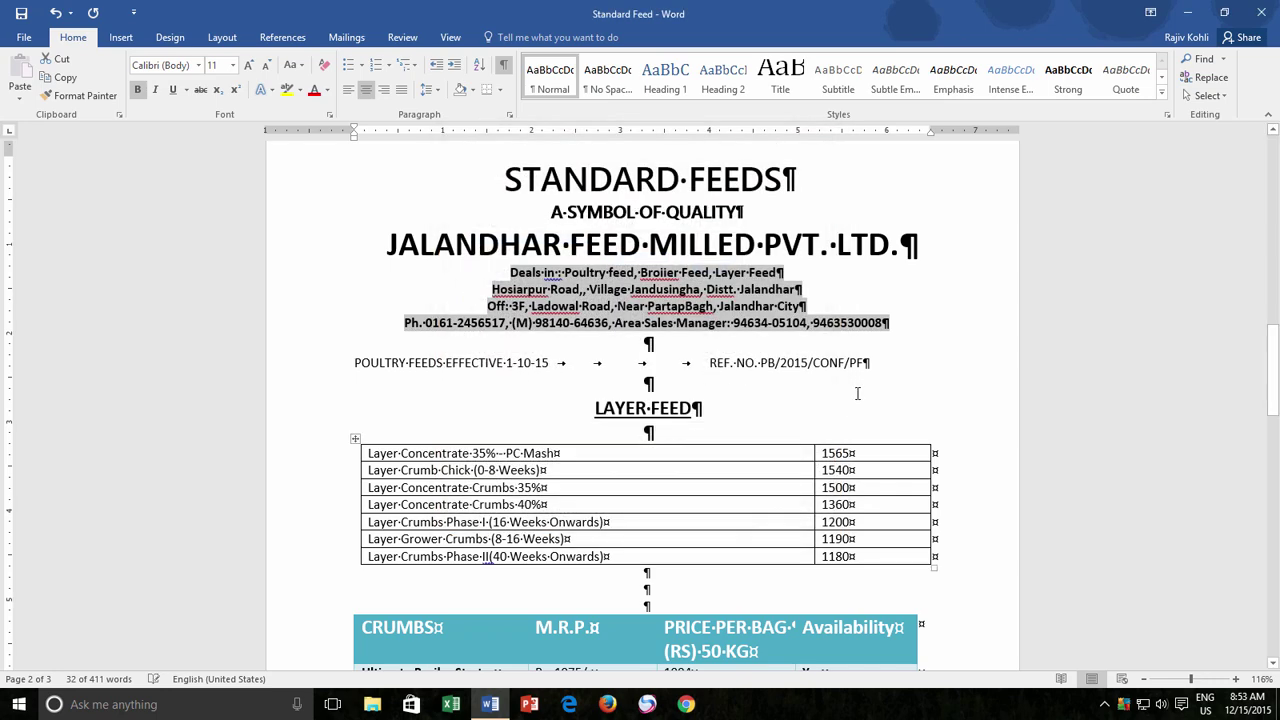
pyautogui.click(893, 342)
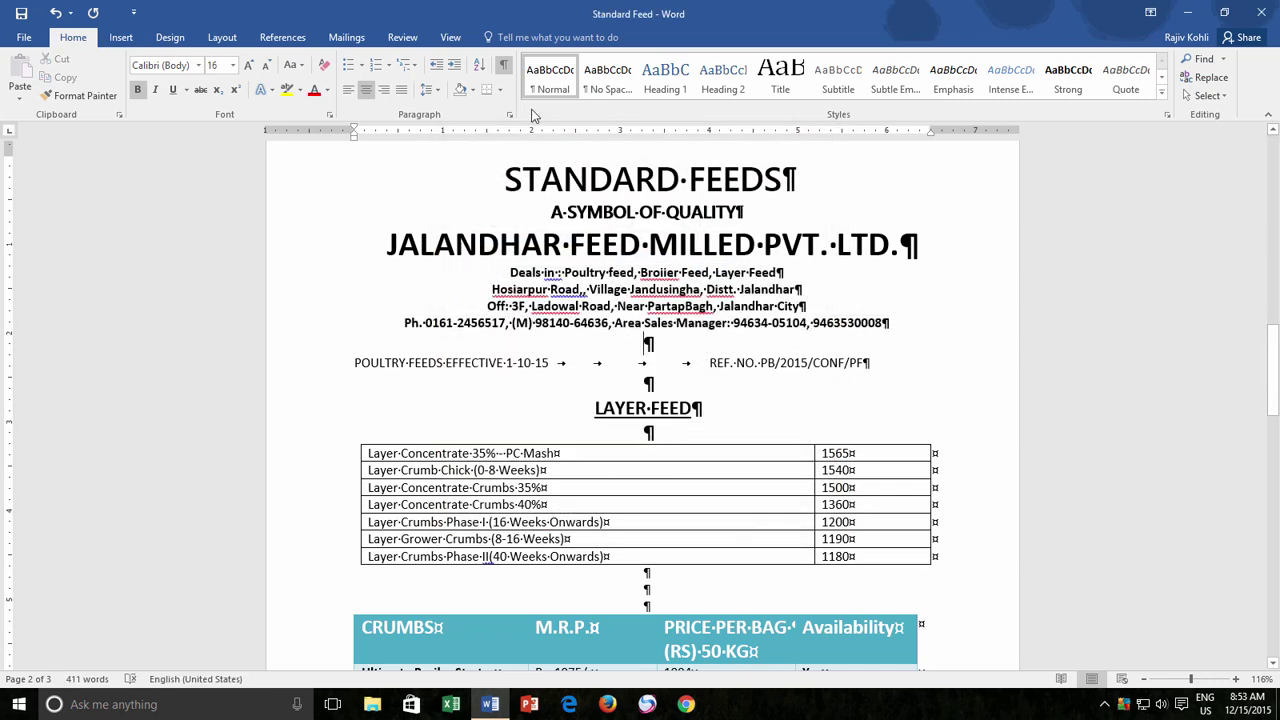
pyautogui.click(503, 64)
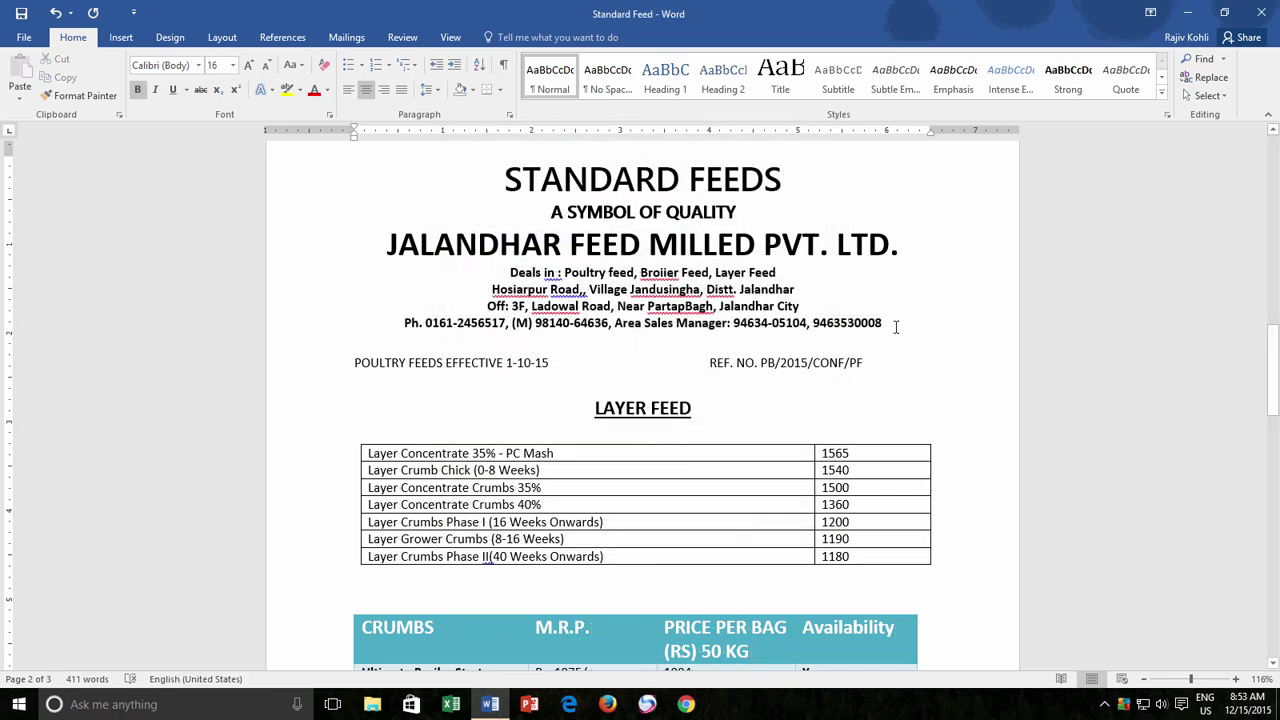